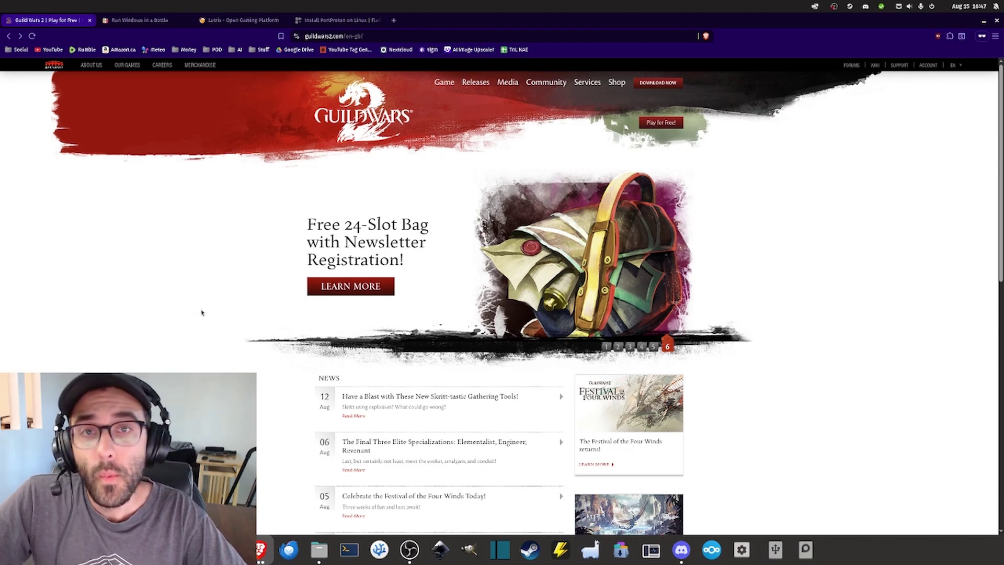
# Step: Switch to the YouTube Studio window, then return to the Guild Wars 2 website
pyautogui.hotkey('alt', 'Tab')
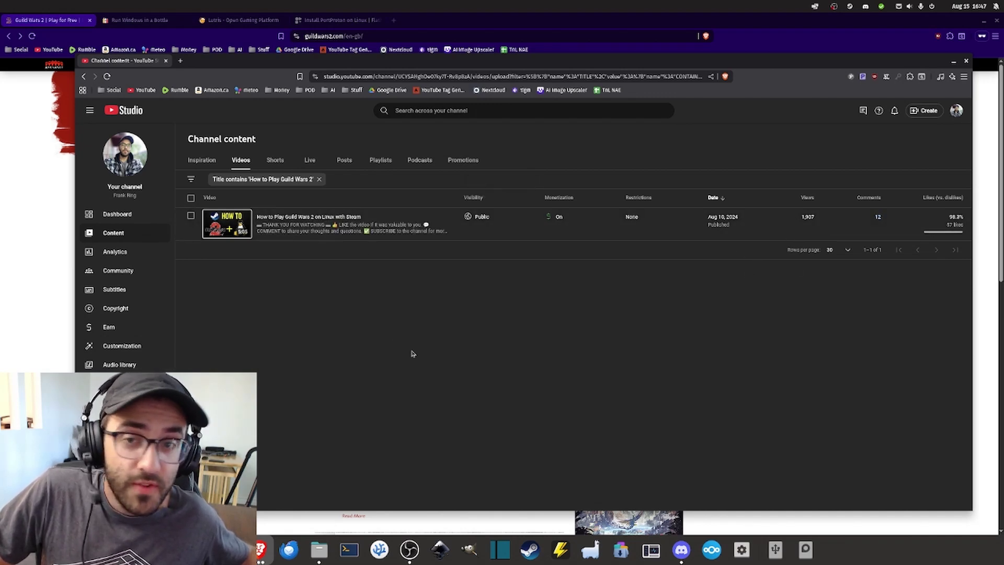
pyautogui.moveTo(943, 222)
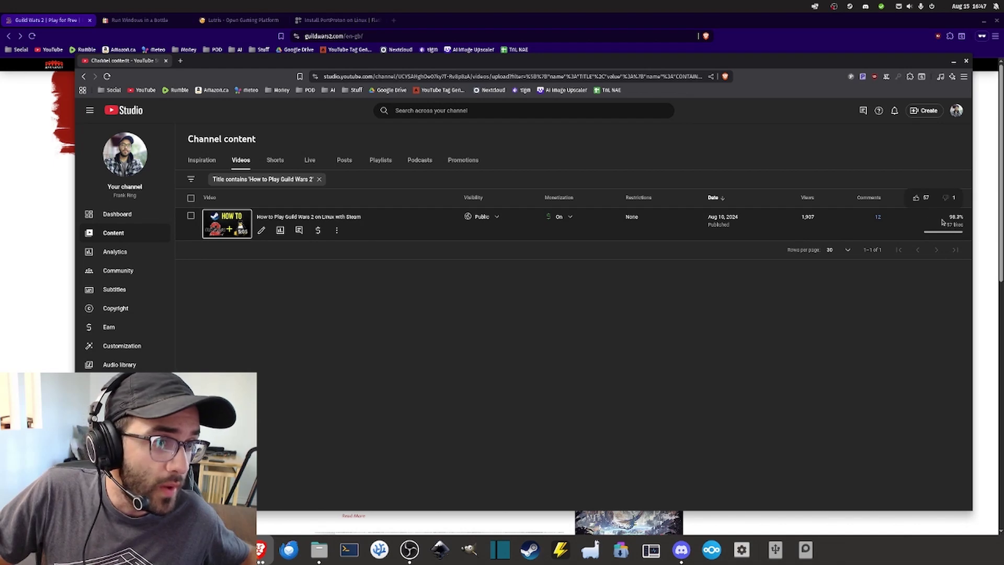
pyautogui.click(480, 37)
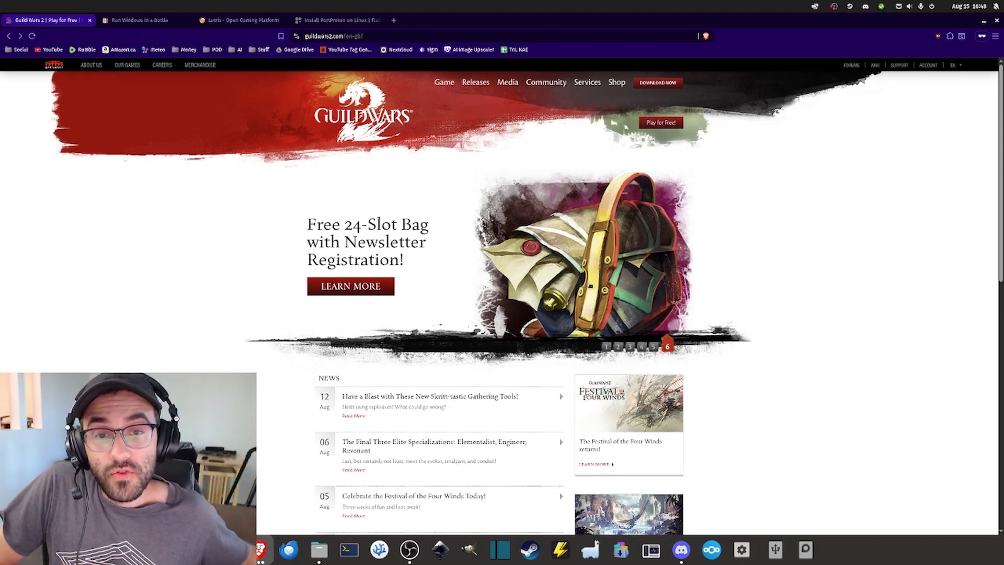
pyautogui.click(149, 20)
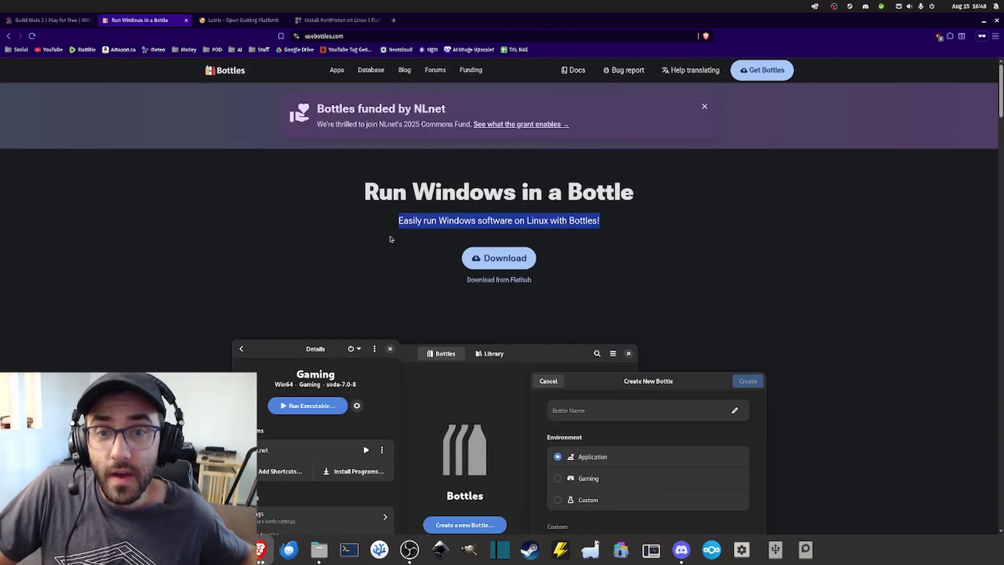
pyautogui.click(345, 213)
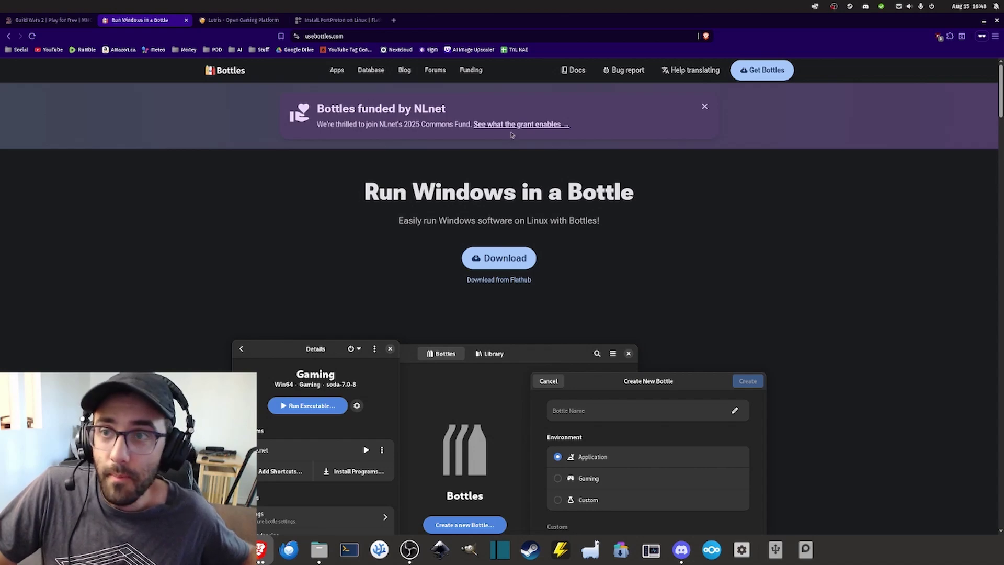
pyautogui.hotkey('ctrl', 'Tab')
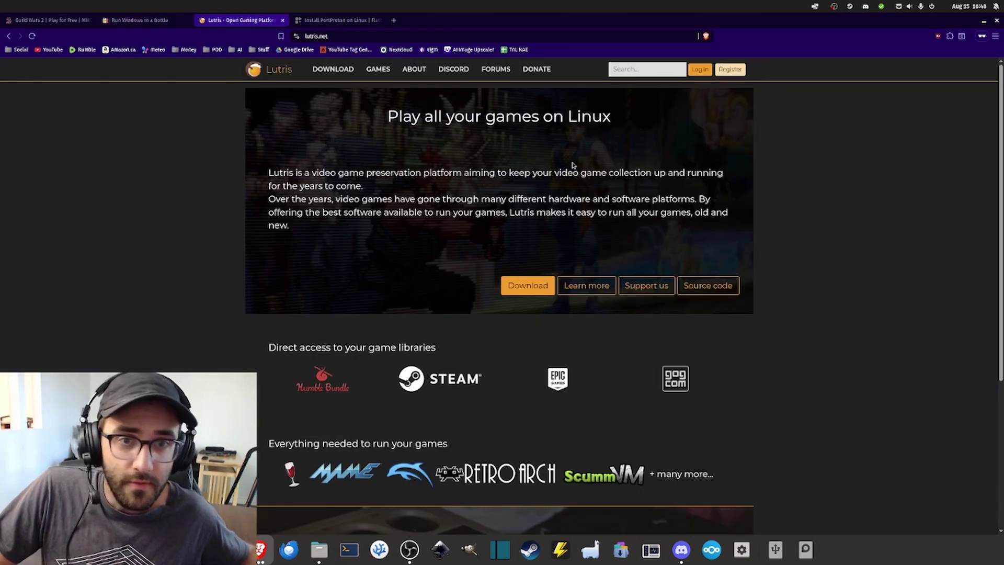
pyautogui.moveTo(609, 122); pyautogui.dragTo(397, 116)
pyautogui.click(344, 22)
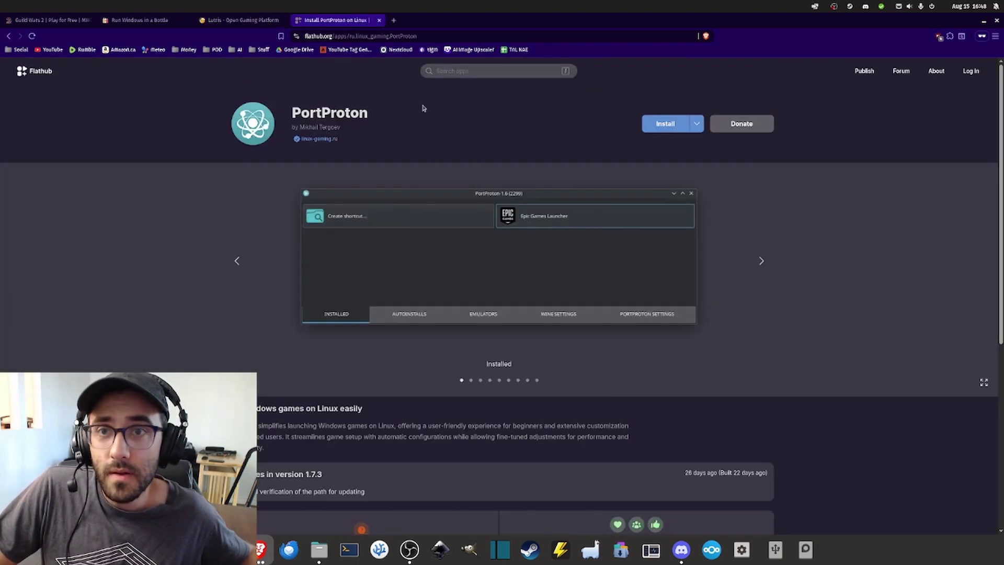
pyautogui.doubleClick(309, 116)
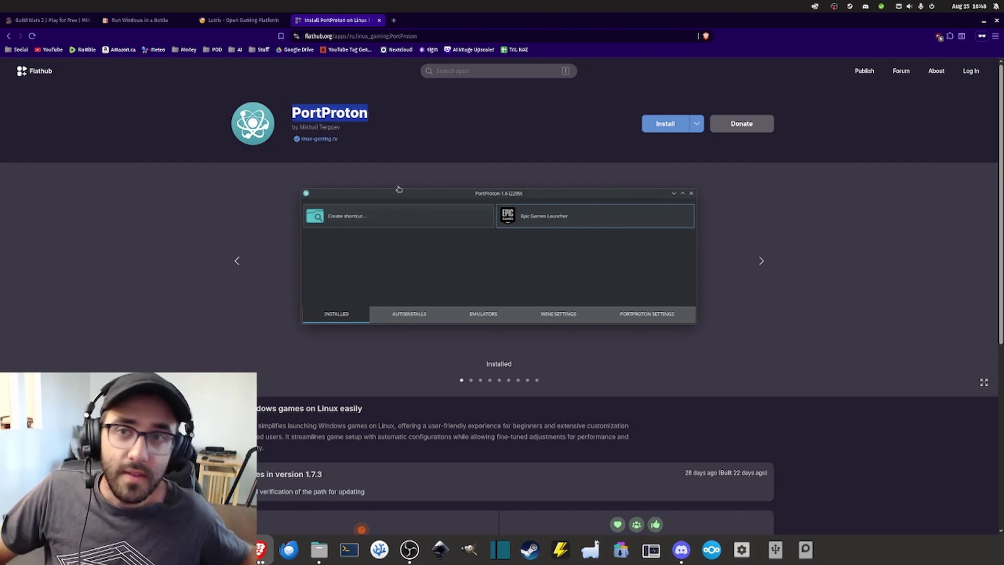
pyautogui.click(148, 24)
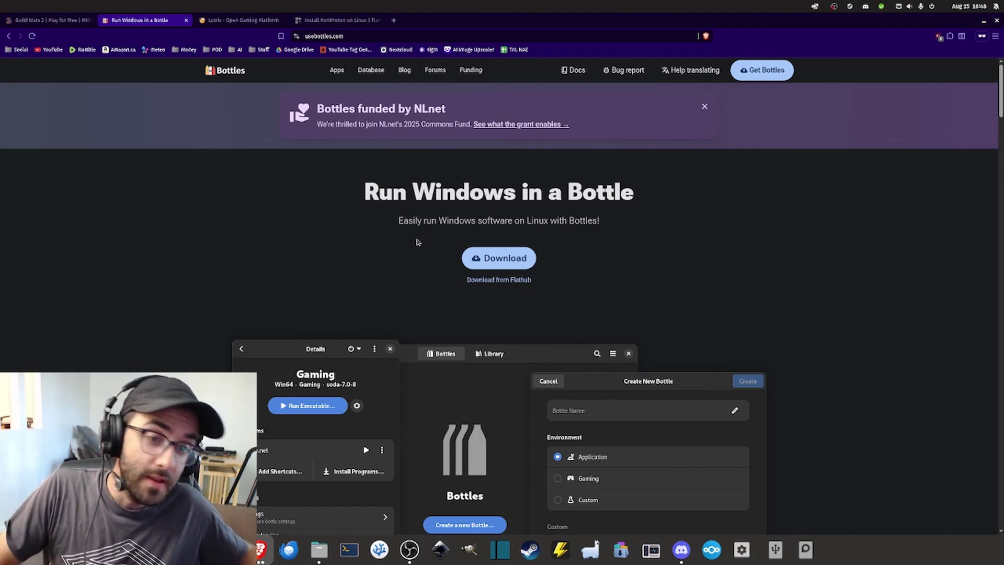
# Step: Browse the Bottles website, open its Flathub download page, then bring up the COSMIC Store
pyautogui.tripleClick(481, 201)
pyautogui.scroll(-2, 480, 213)
pyautogui.scroll(2, 497, 214)
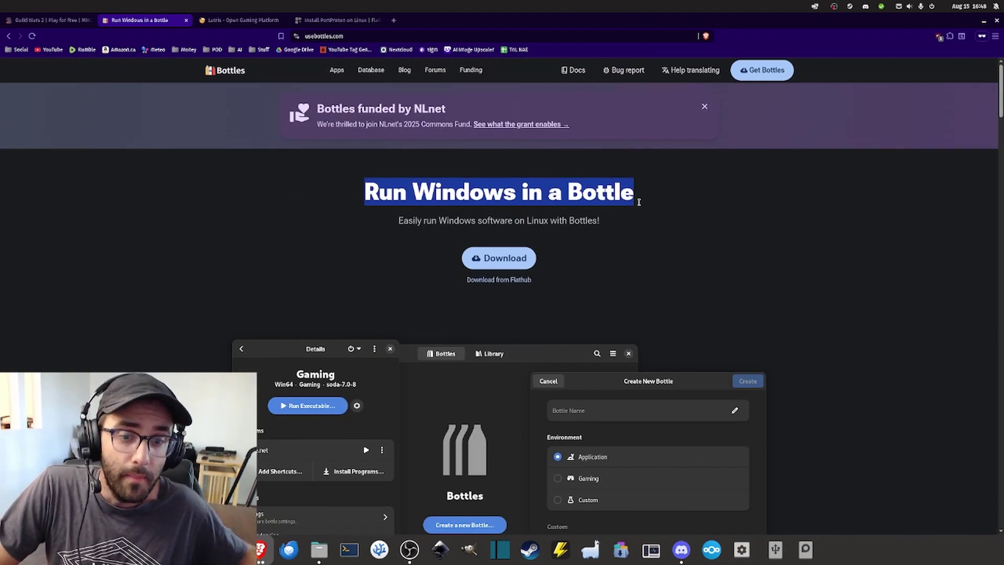
pyautogui.scroll(-1, 497, 354)
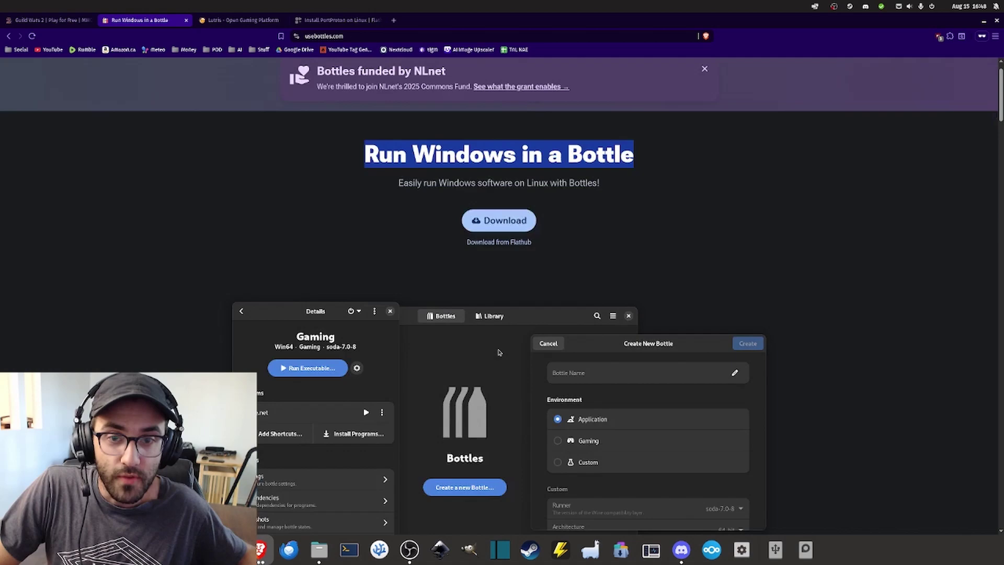
pyautogui.scroll(1, 498, 353)
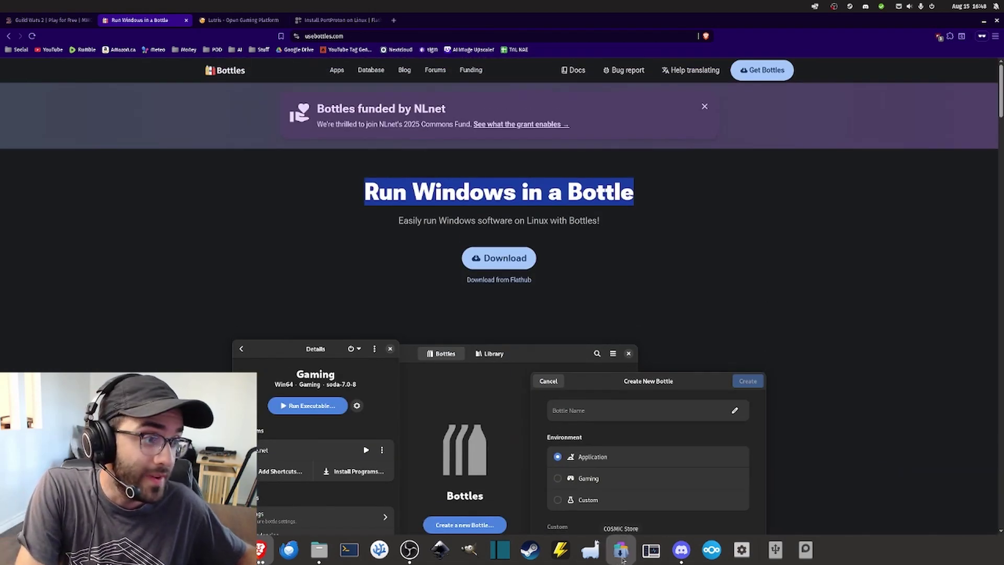
pyautogui.scroll(-1, 617, 217)
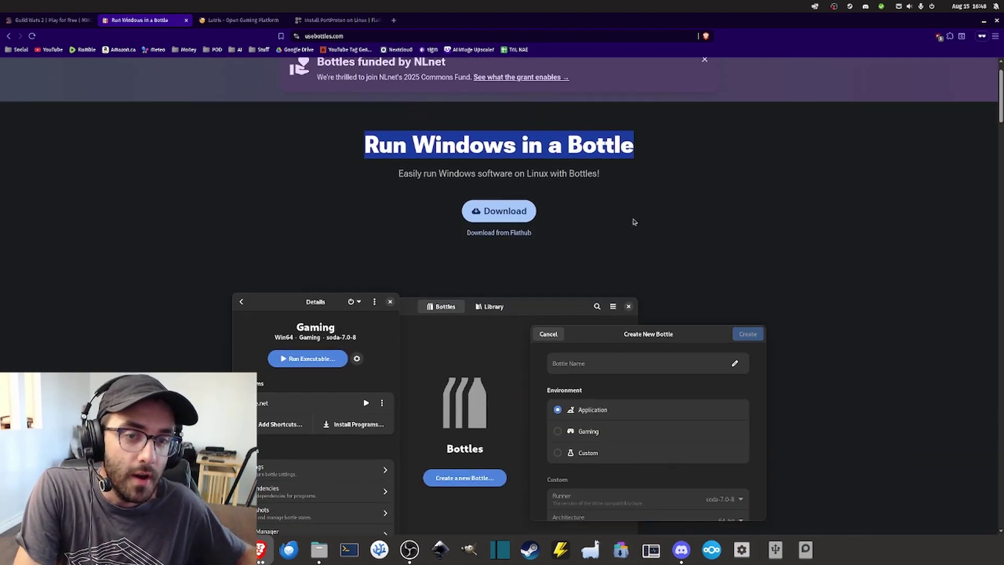
pyautogui.scroll(1, 622, 220)
pyautogui.scroll(-5, 654, 225)
pyautogui.scroll(5, 601, 225)
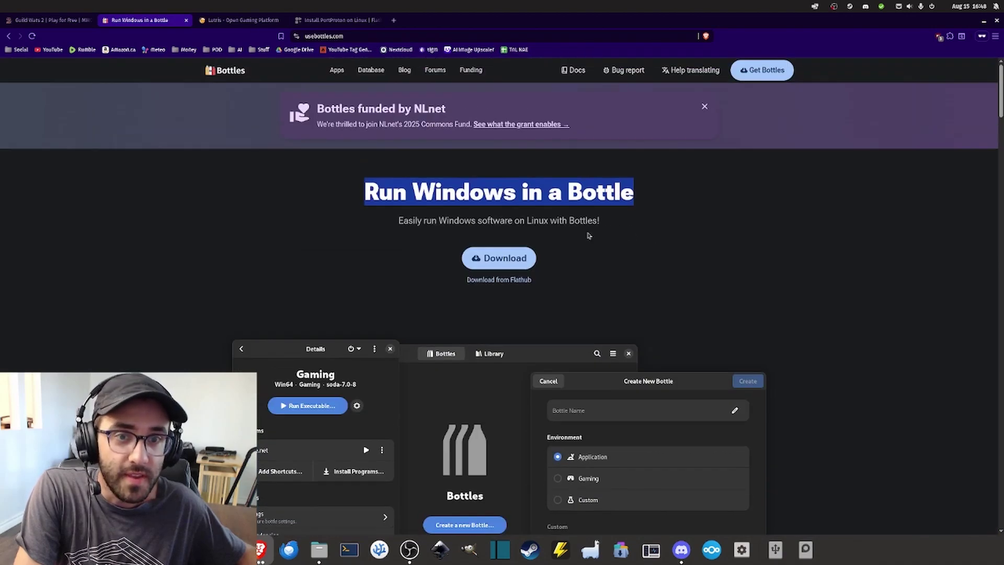
pyautogui.click(516, 283)
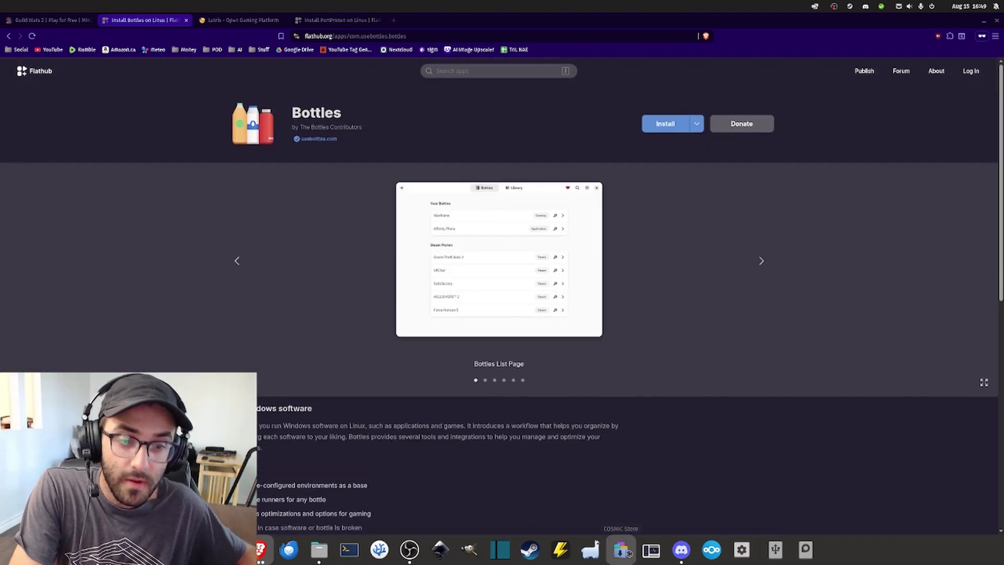
pyautogui.click(621, 546)
# Step: Launch Bottles from the COSMIC Store Utilities listing and centre its window
pyautogui.click(381, 241)
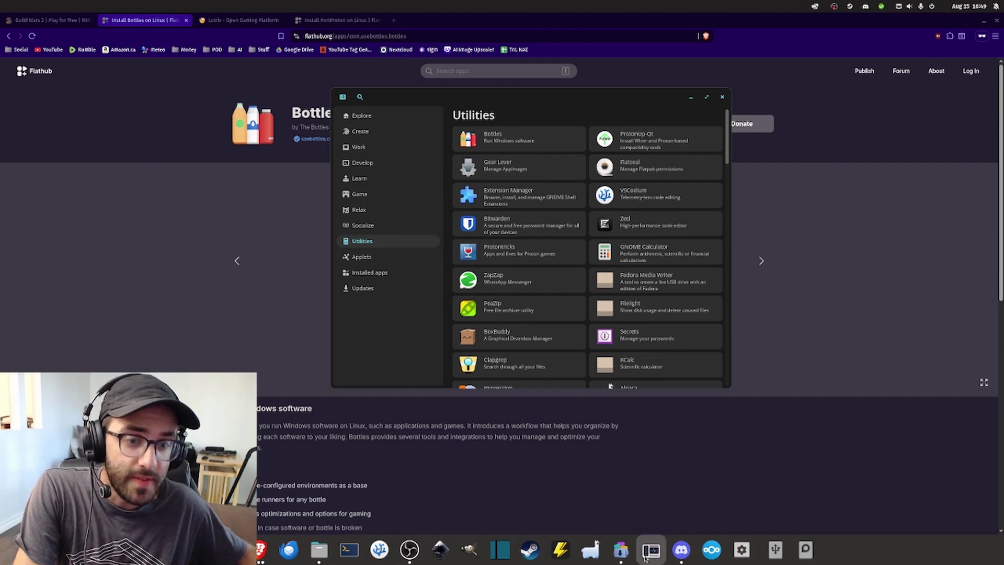
pyautogui.click(546, 148)
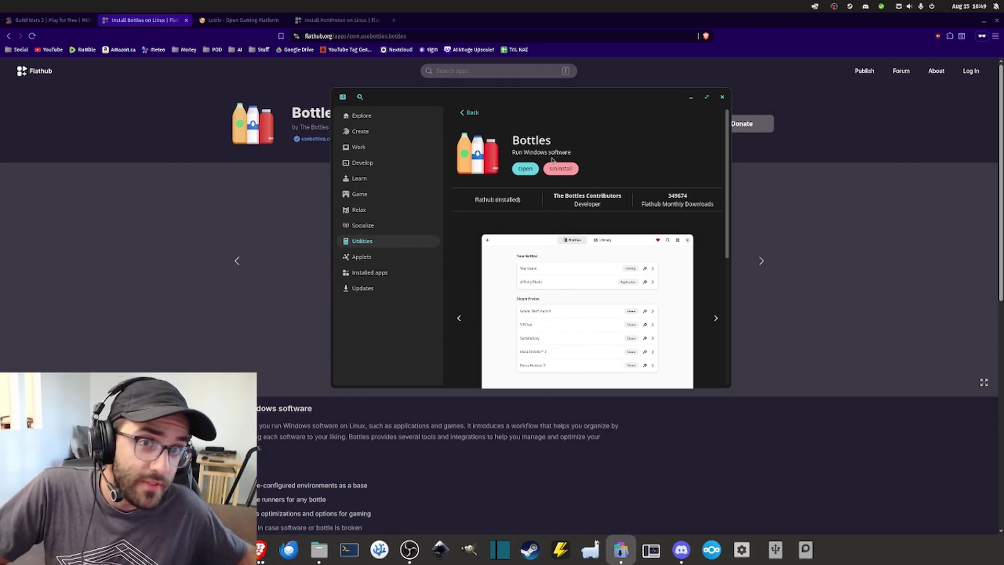
pyautogui.click(526, 169)
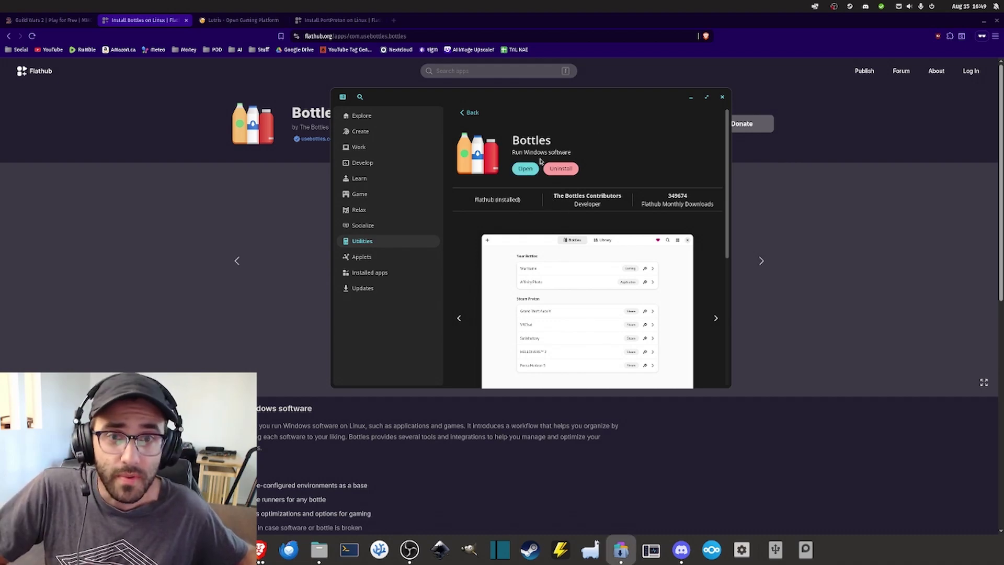
pyautogui.moveTo(276, 38); pyautogui.dragTo(627, 92)
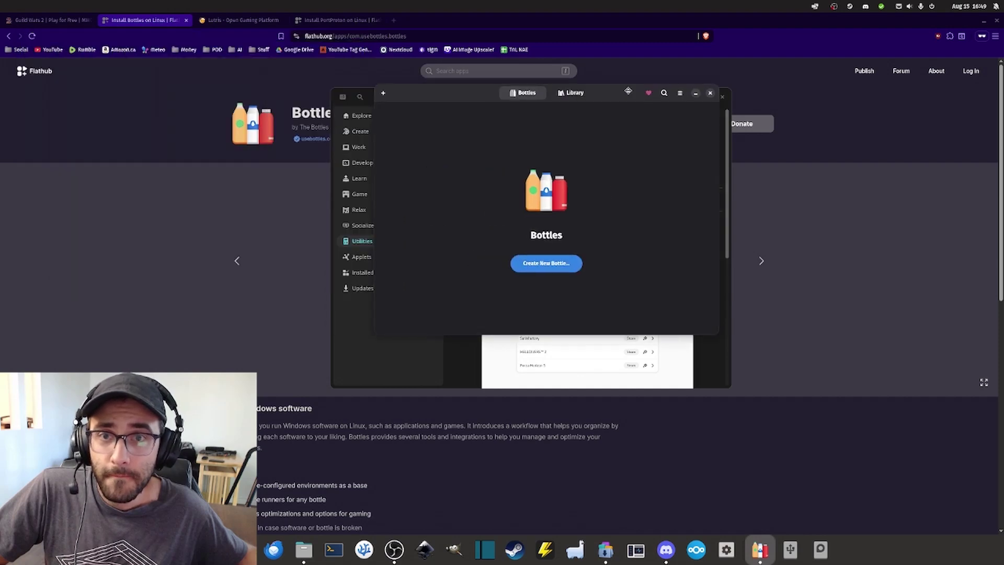
# Step: Name a new bottle 'Gaming', pick the Gaming environment, and create it
pyautogui.click(561, 267)
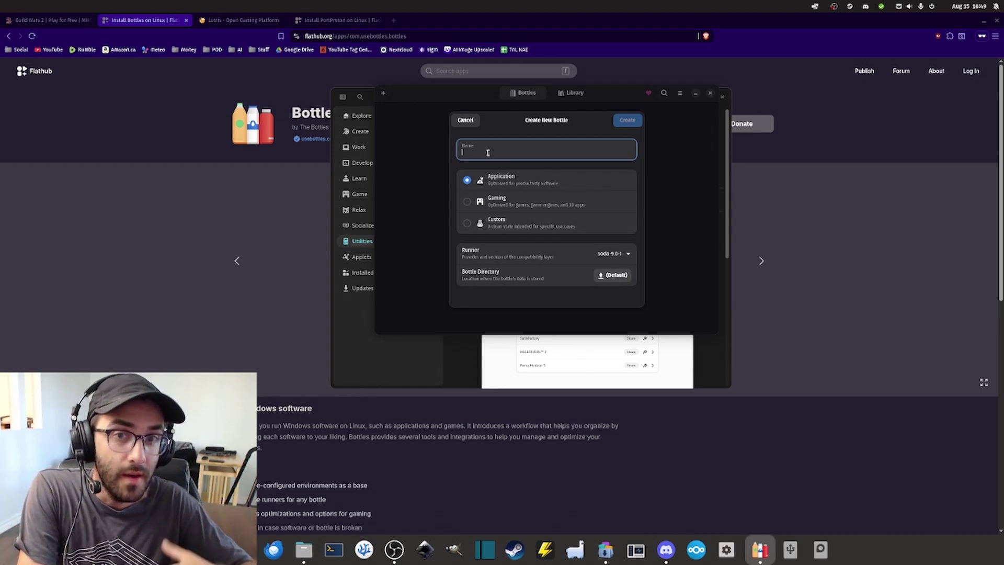
pyautogui.write('Gami')
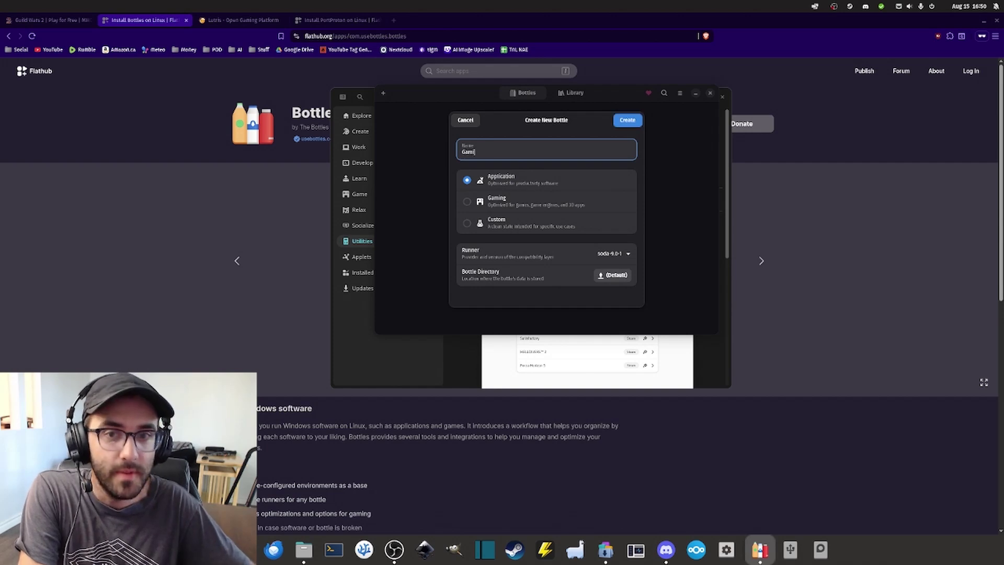
pyautogui.write('ng')
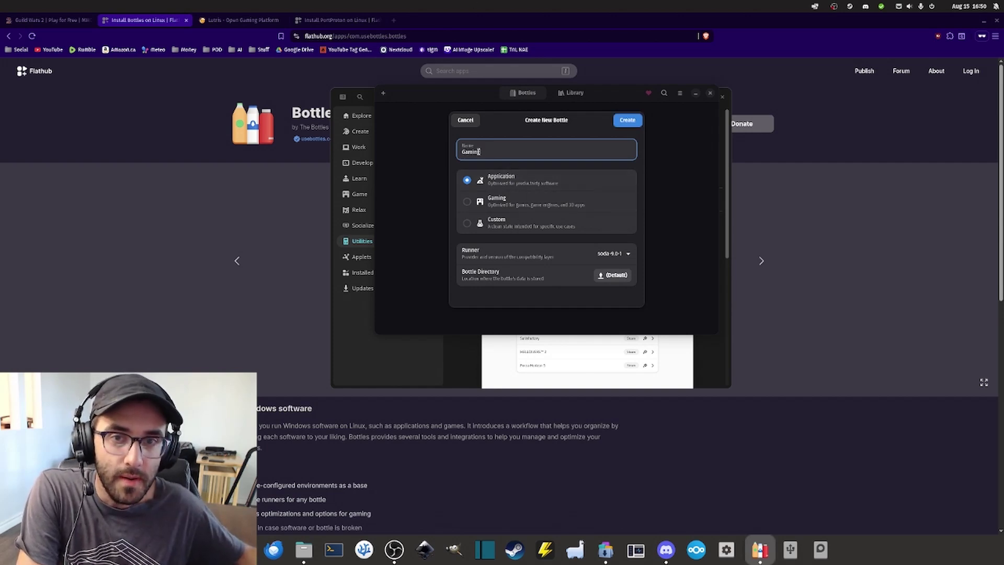
pyautogui.doubleClick(479, 152)
pyautogui.click(511, 201)
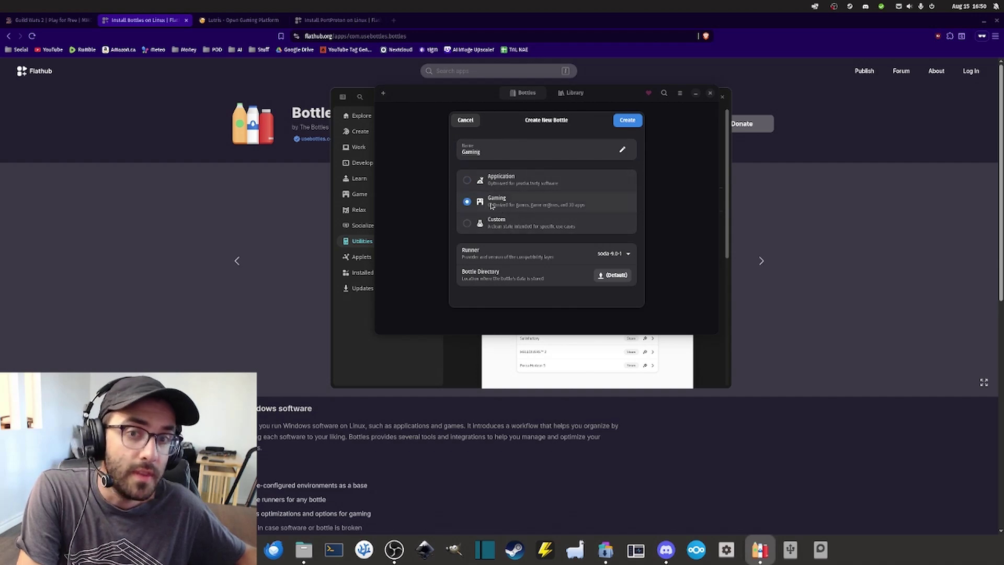
pyautogui.click(630, 121)
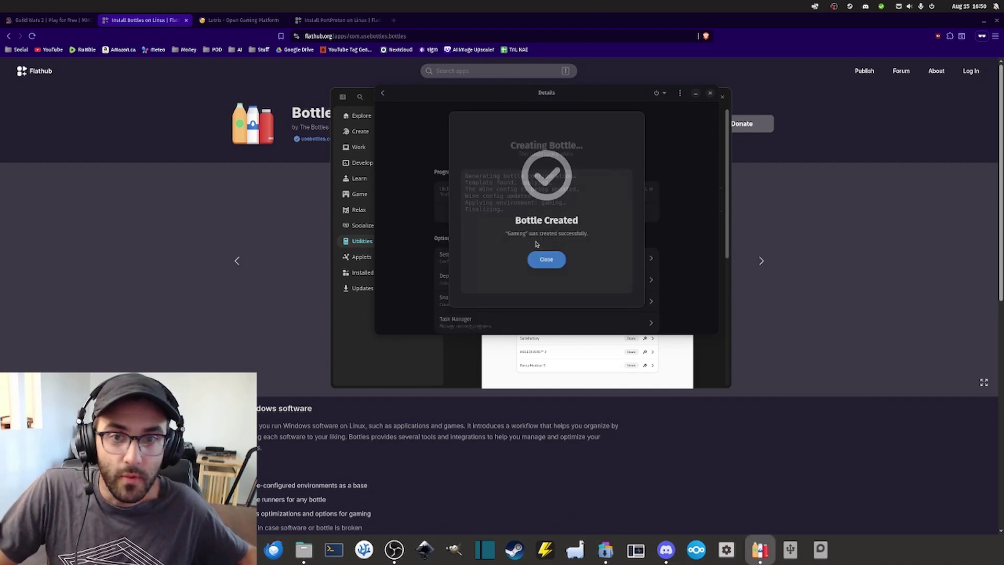
# Step: Dismiss the bottle-created confirmation and open the Gaming bottle's details
pyautogui.click(546, 259)
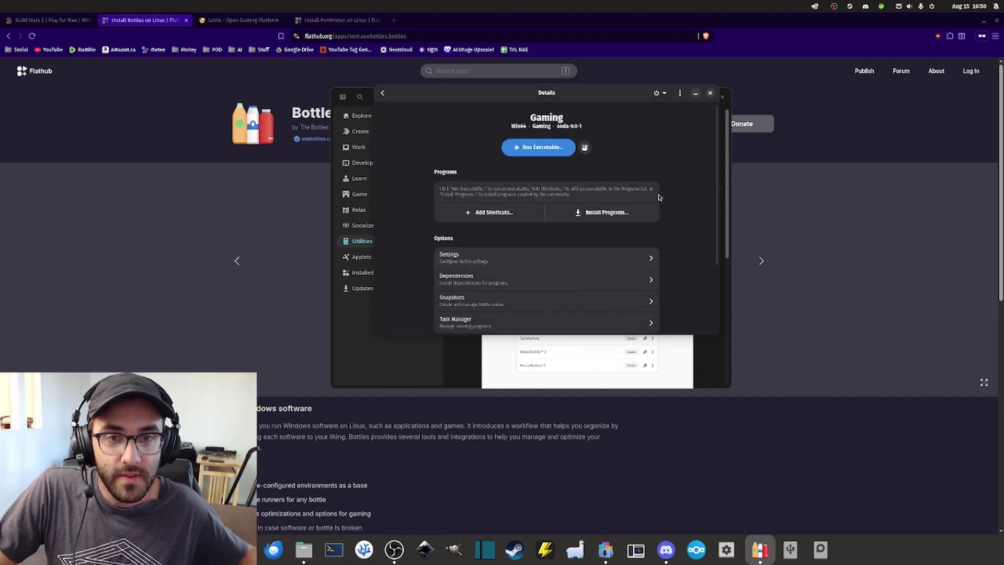
pyautogui.scroll(-4, 658, 202)
pyautogui.scroll(4, 650, 227)
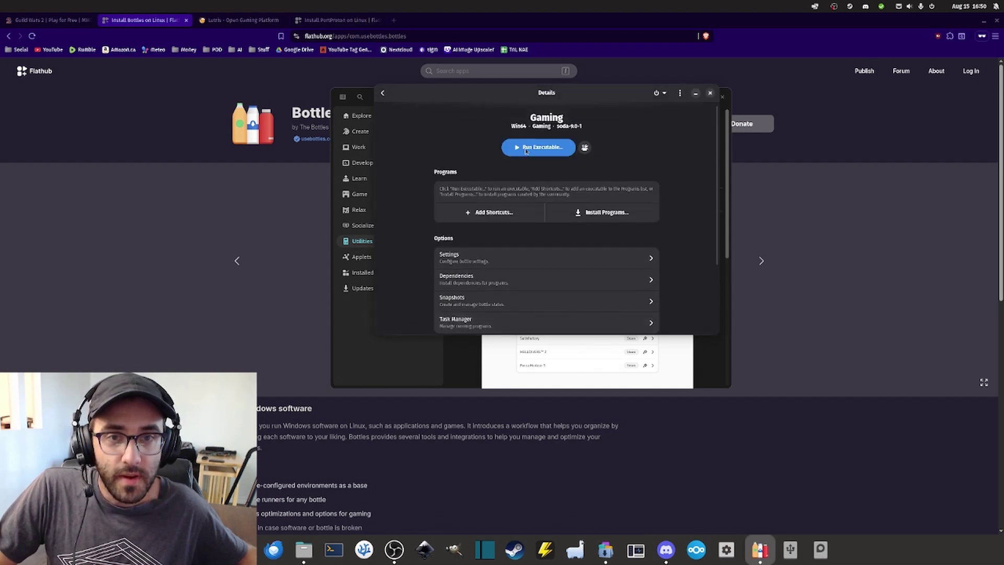
pyautogui.click(382, 92)
pyautogui.click(538, 123)
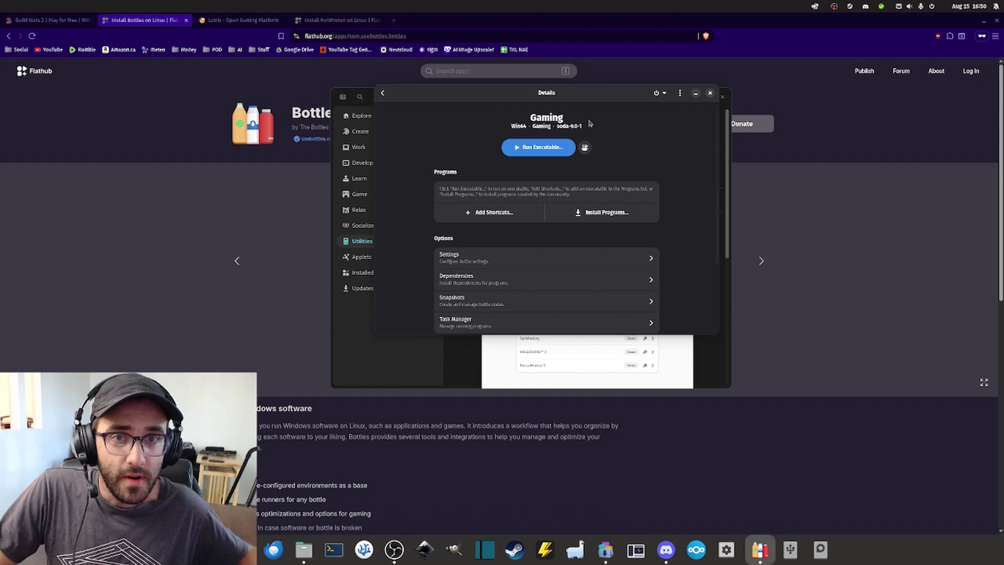
# Step: Scroll the Installers list to Guild Wars 2 and check its Platinum badge
pyautogui.scroll(-2, 628, 203)
pyautogui.scroll(2, 622, 206)
pyautogui.click(603, 211)
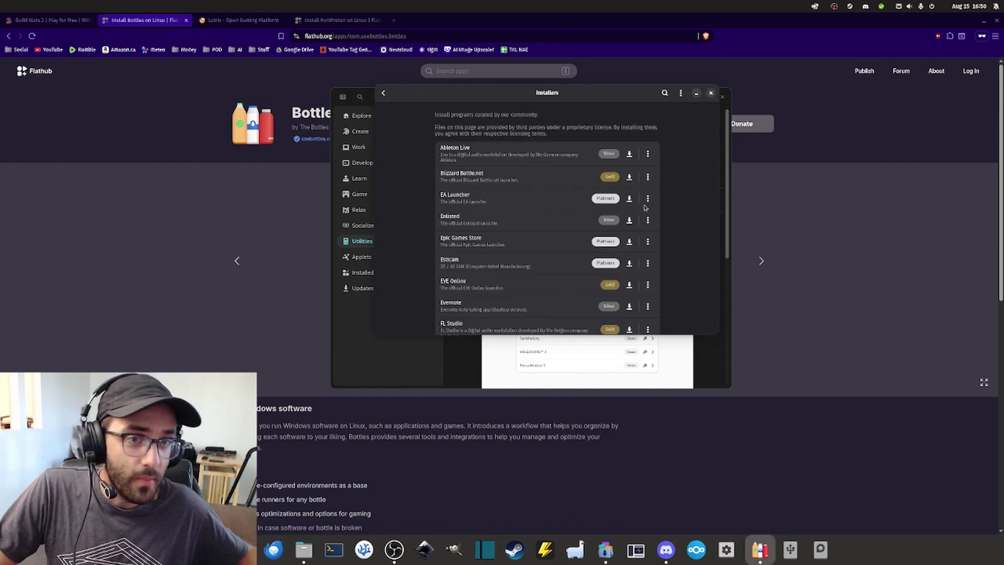
pyautogui.scroll(-10, 596, 196)
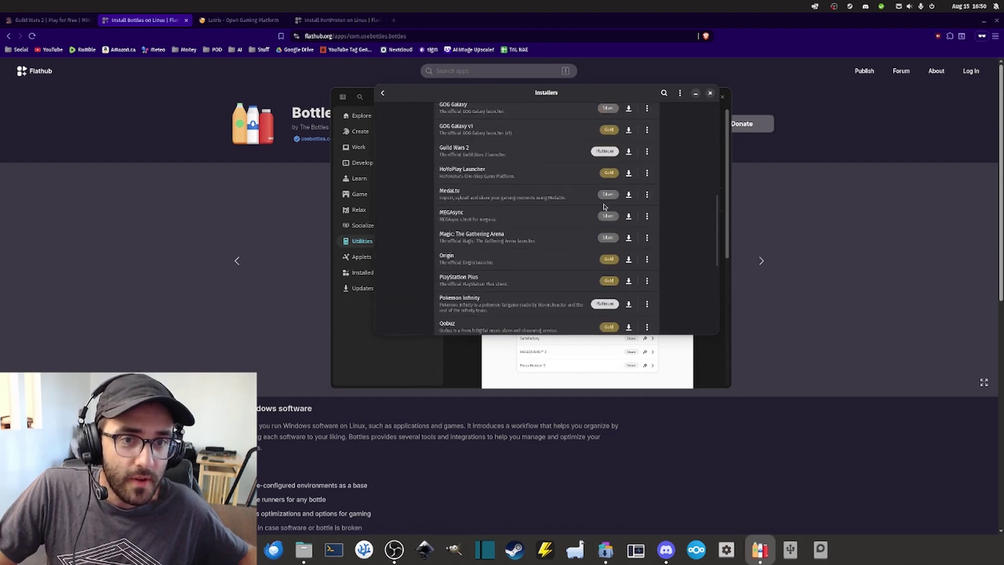
pyautogui.scroll(-2, 584, 188)
pyautogui.scroll(-3, 519, 222)
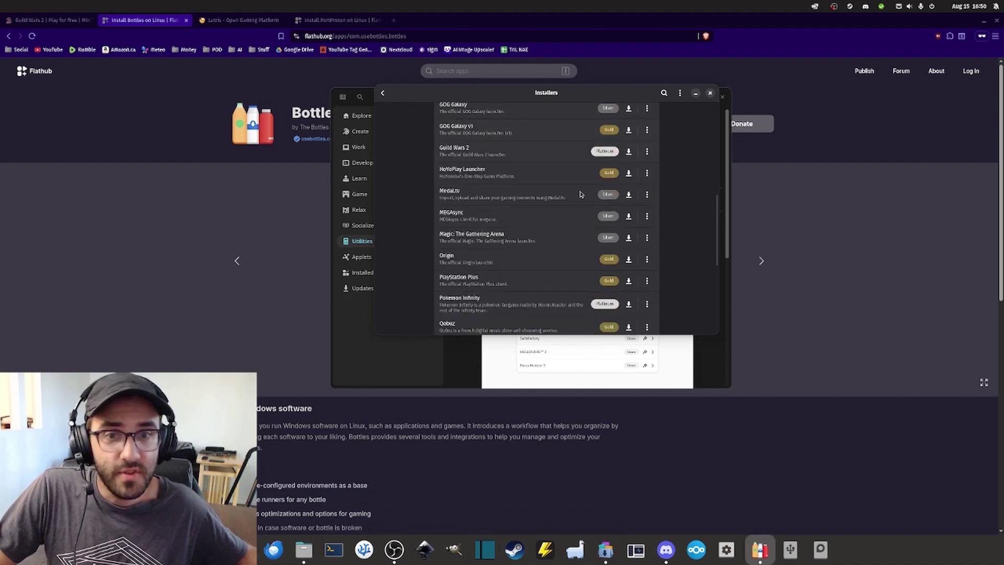
pyautogui.scroll(-4, 538, 202)
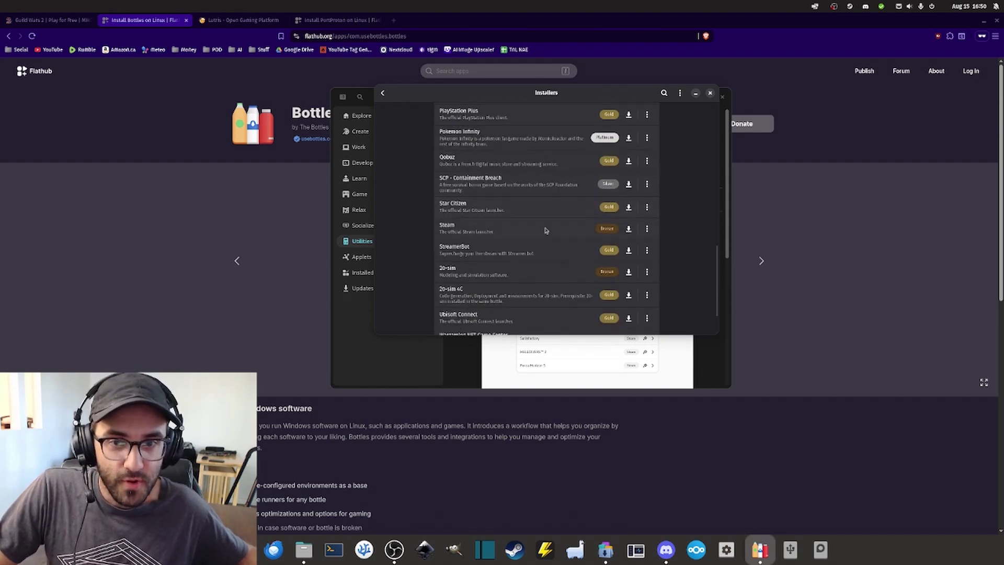
pyautogui.scroll(4, 528, 230)
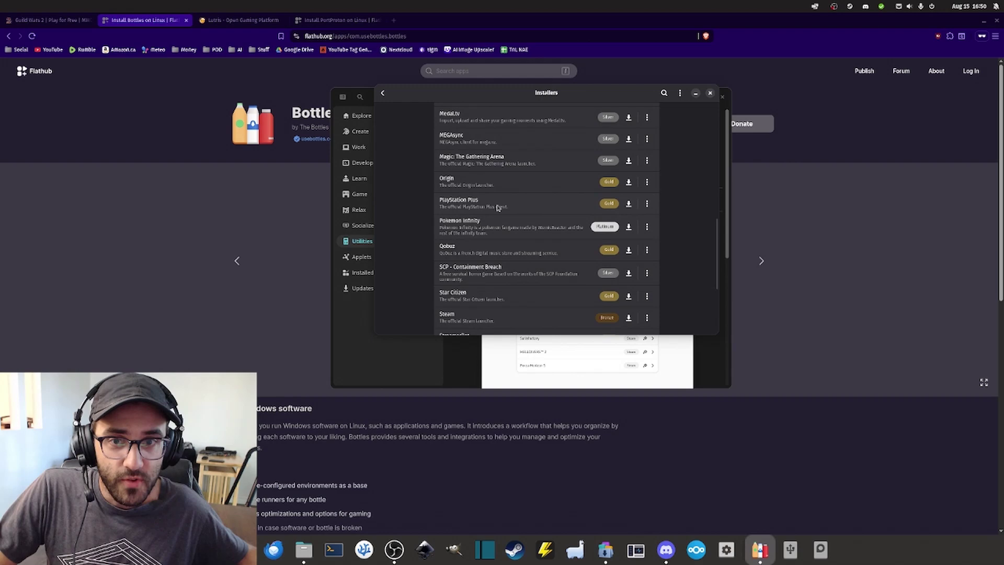
pyautogui.scroll(3, 537, 253)
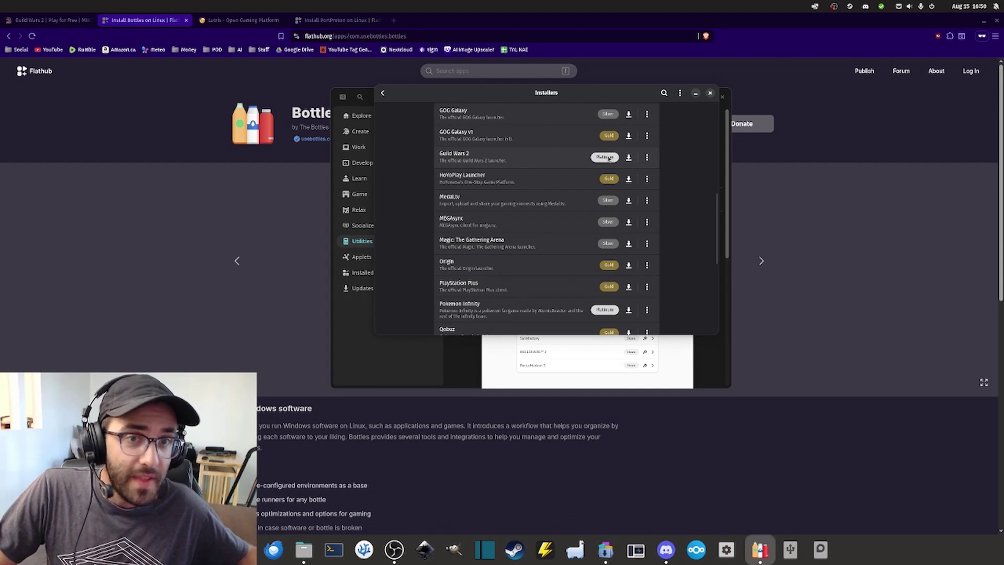
pyautogui.moveTo(609, 158)
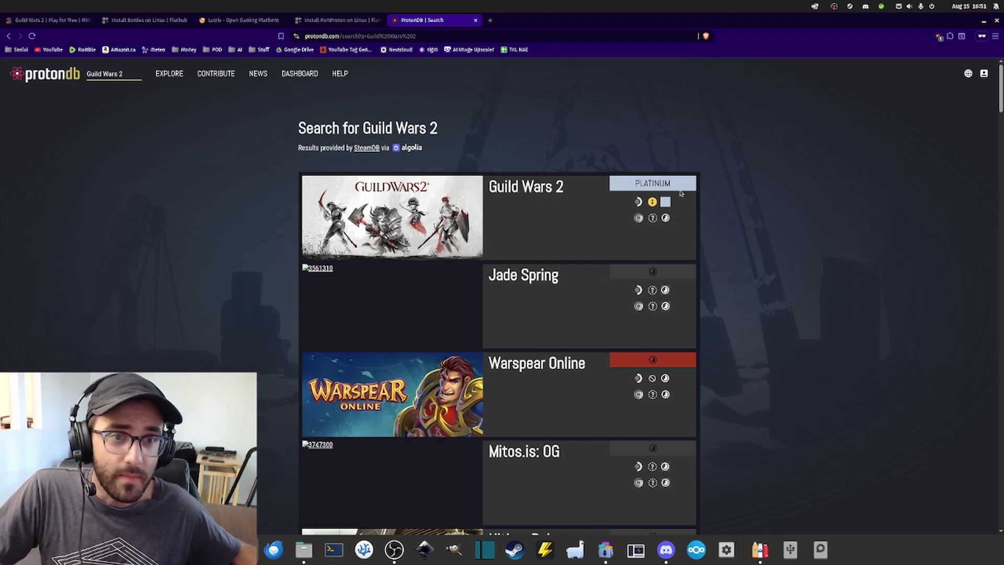
# Step: Confirm Guild Wars 2's Platinum rating on ProtonDB, then bring Bottles back to the front
pyautogui.moveTo(655, 184)
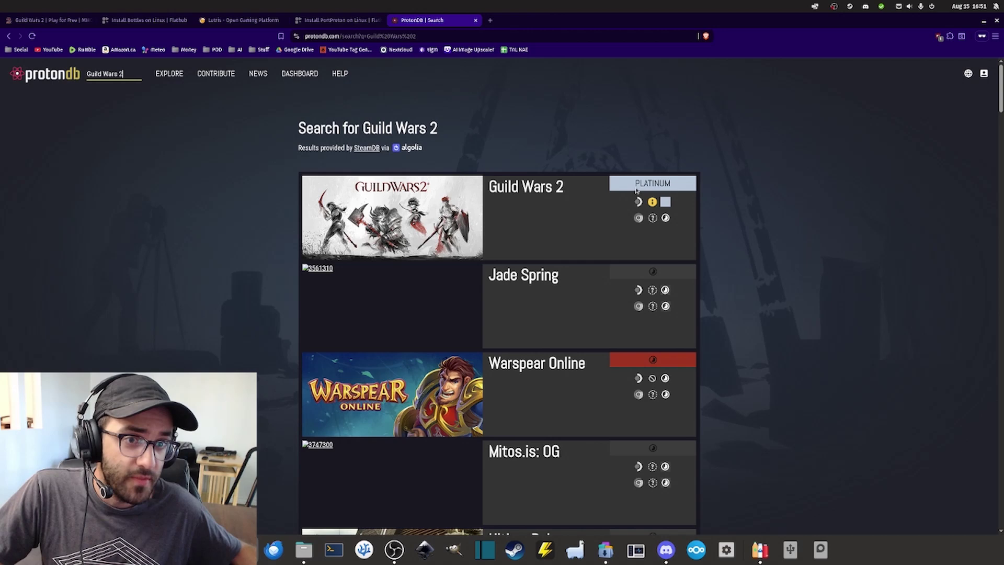
pyautogui.click(759, 549)
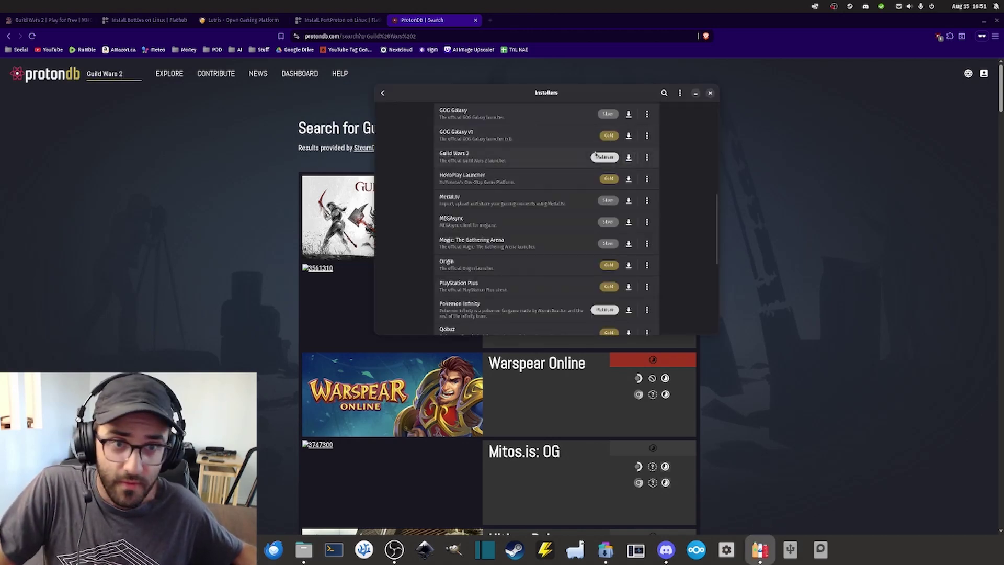
# Step: Install Guild Wars 2 from the Installers list, confirming Start Installation
pyautogui.click(629, 158)
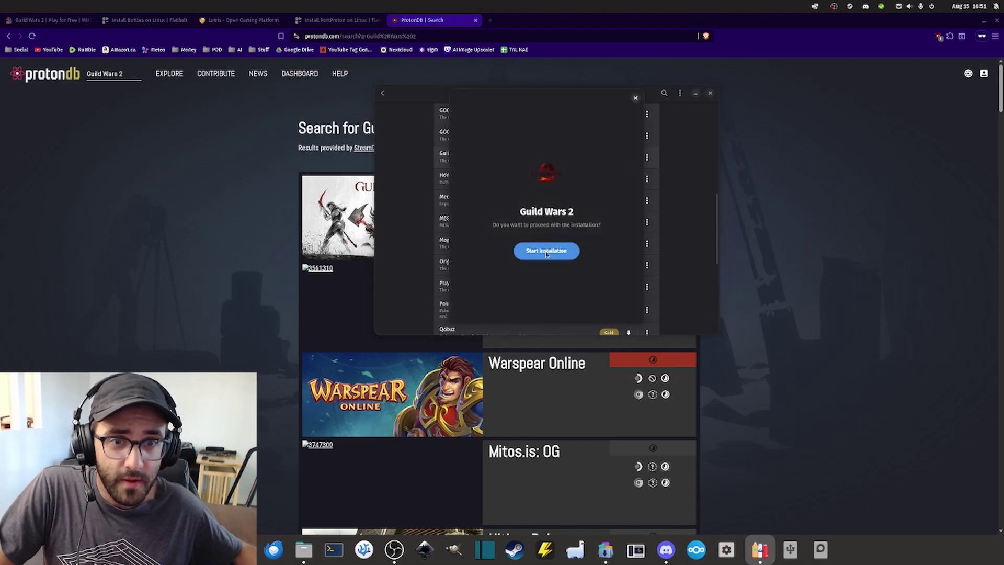
pyautogui.click(568, 247)
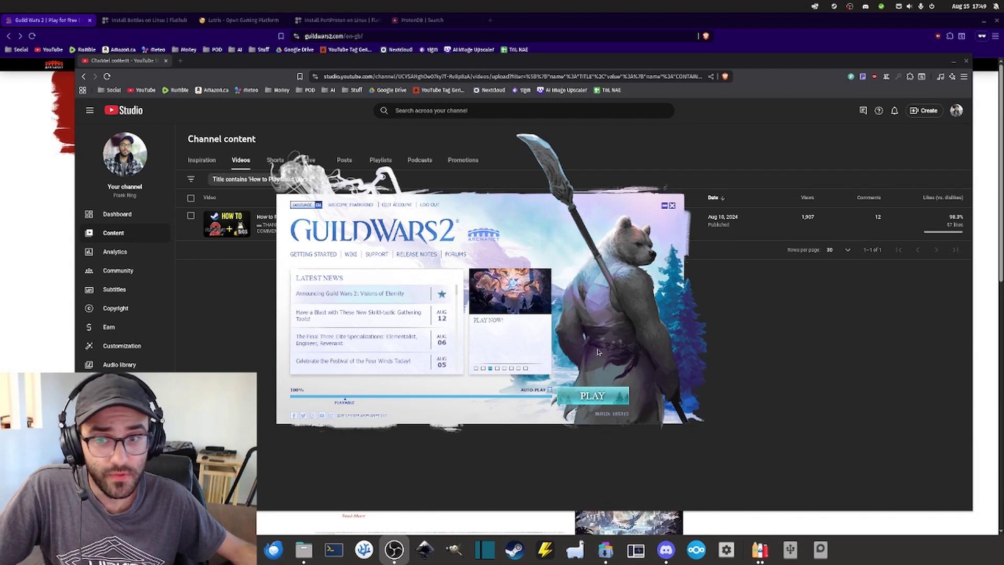
# Step: Play Guild Wars 2, enter with the first character, and use the Q skill
pyautogui.click(596, 401)
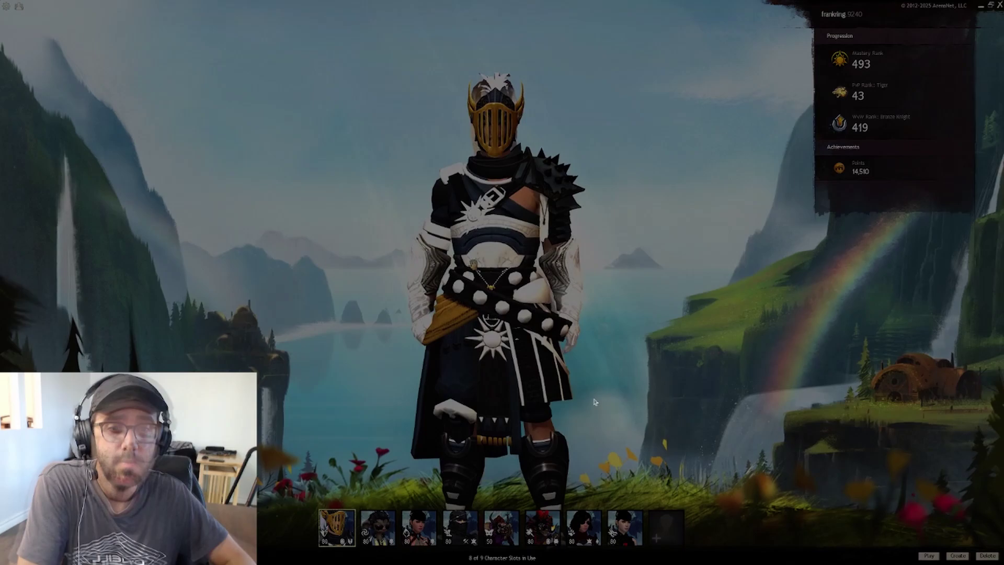
pyautogui.doubleClick(342, 528)
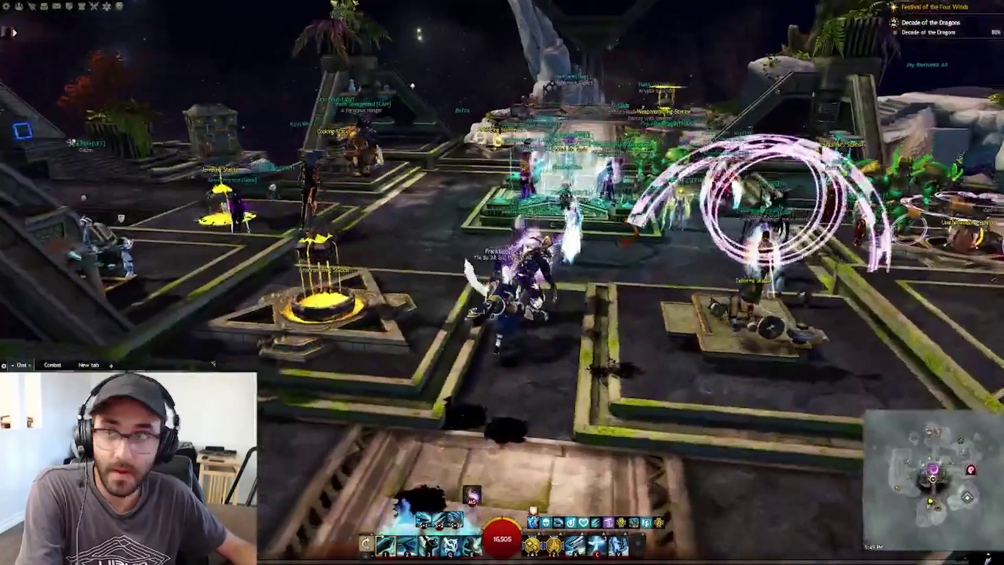
pyautogui.press('q')
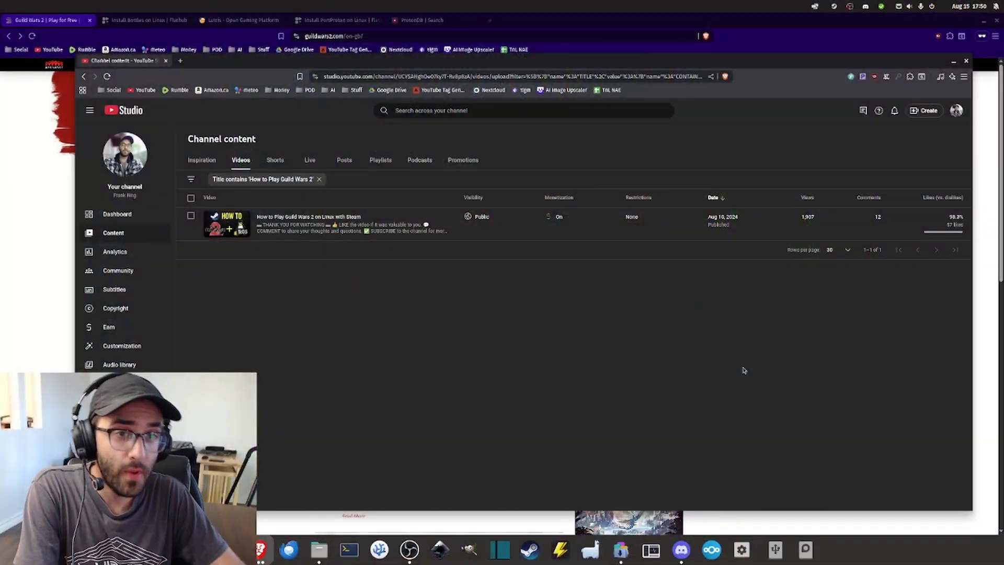
# Step: Switch from the game back to Bottles, centre its window, and open the Gaming bottle
pyautogui.press('super')
pyautogui.write('b')
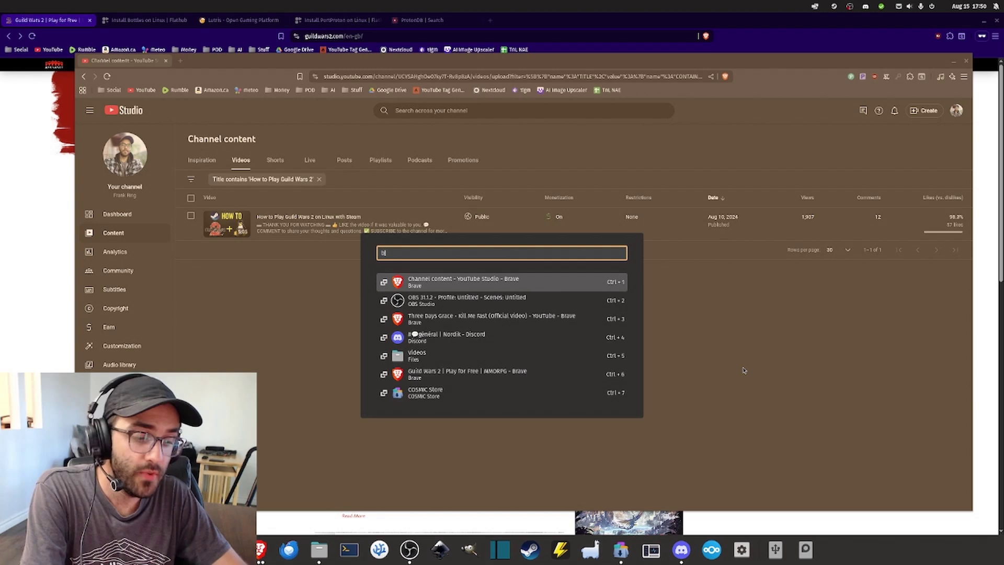
pyautogui.write('ottles')
pyautogui.press('Return')
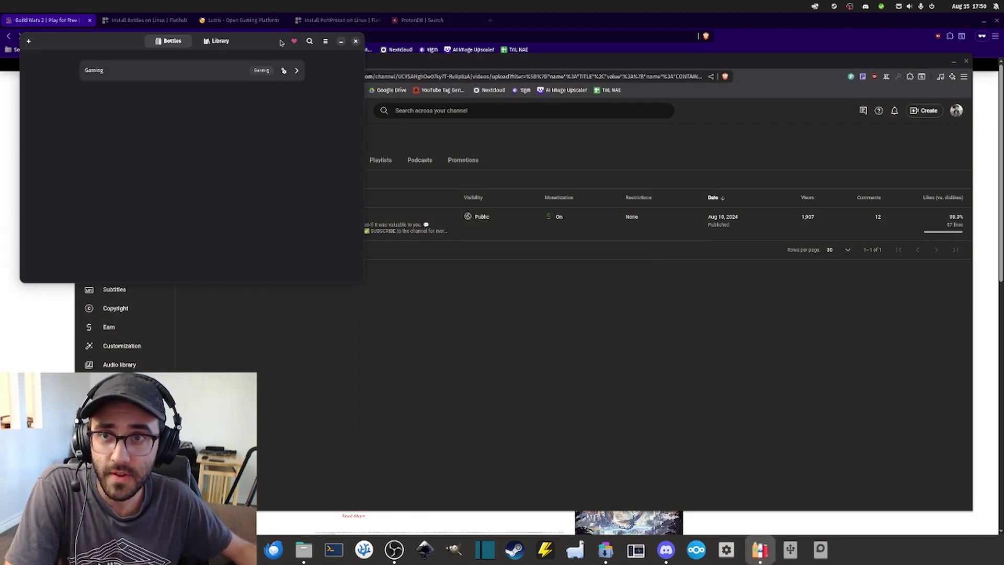
pyautogui.moveTo(281, 42); pyautogui.dragTo(545, 101)
pyautogui.click(489, 134)
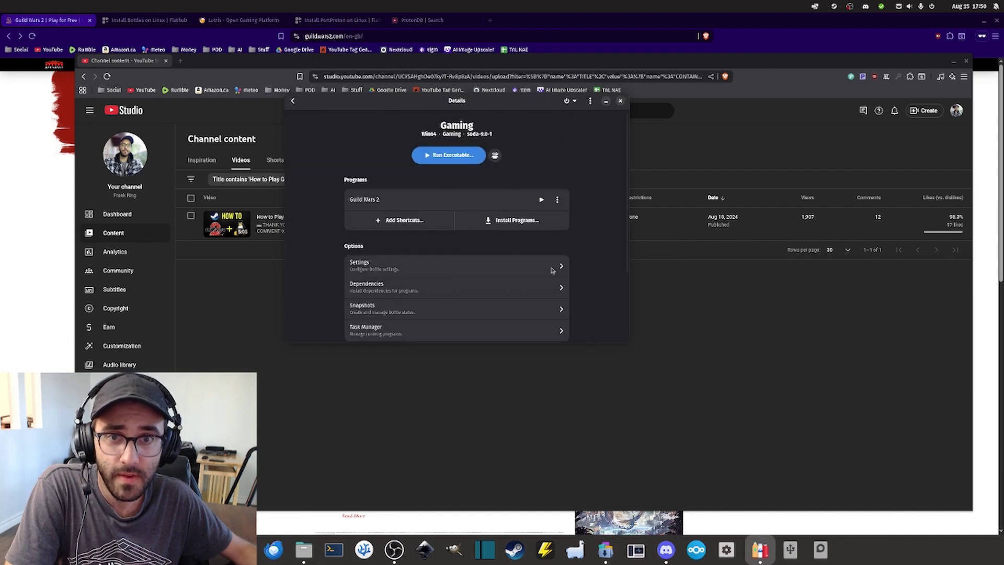
pyautogui.click(293, 101)
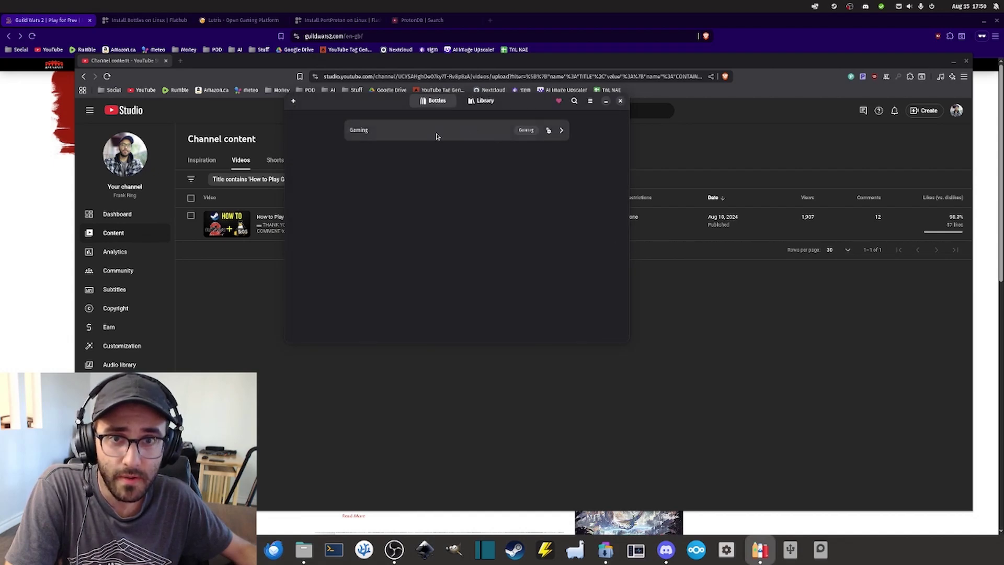
pyautogui.click(437, 135)
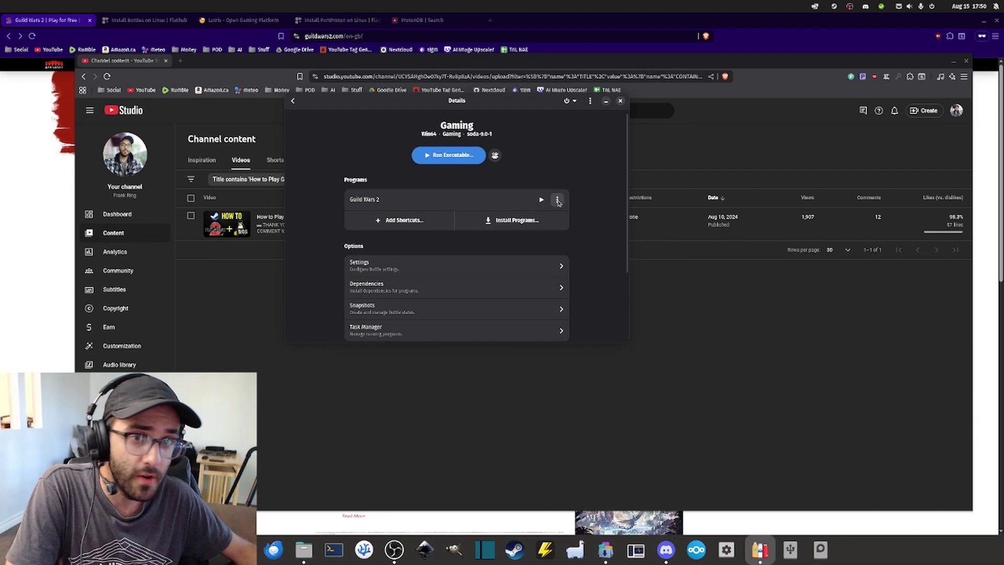
# Step: Add Guild Wars 2 to the Library and launch it from the Library view
pyautogui.click(557, 201)
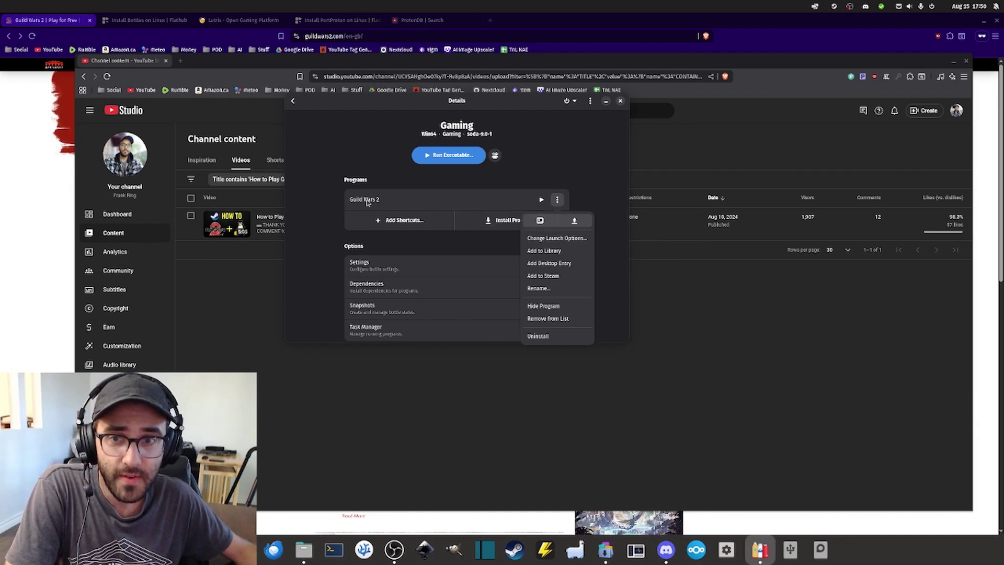
pyautogui.click(542, 251)
pyautogui.click(293, 100)
pyautogui.click(481, 101)
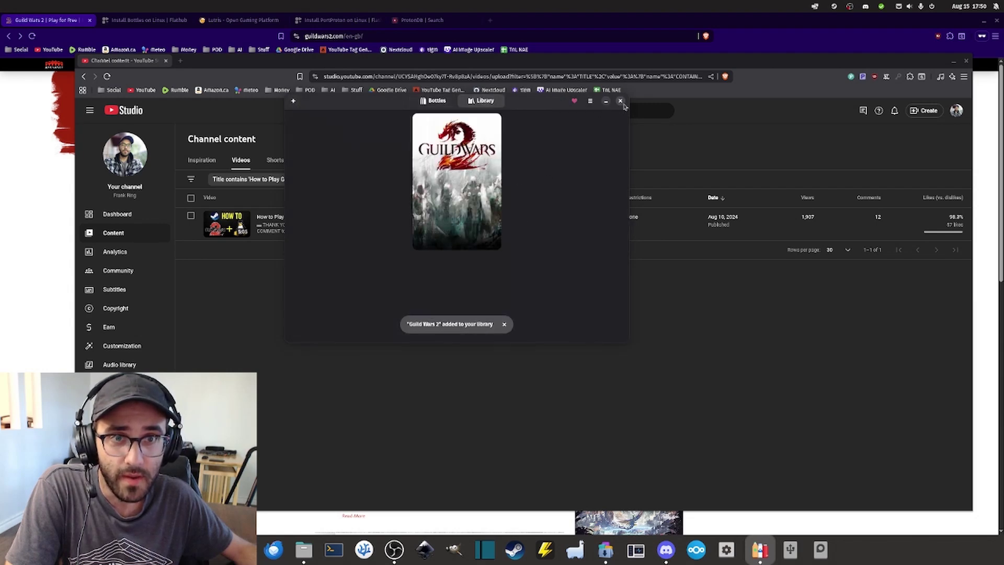
pyautogui.moveTo(474, 182)
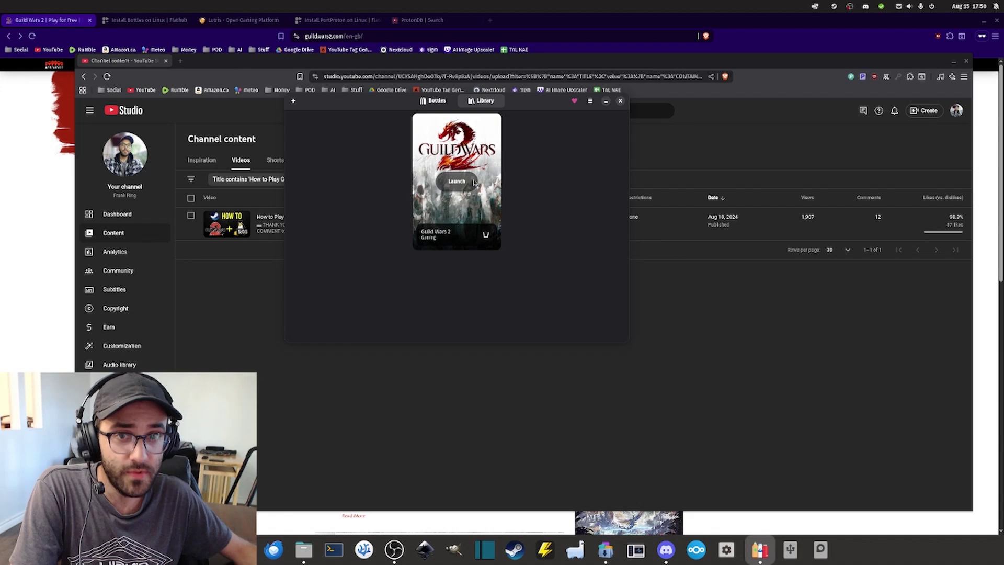
pyautogui.click(457, 181)
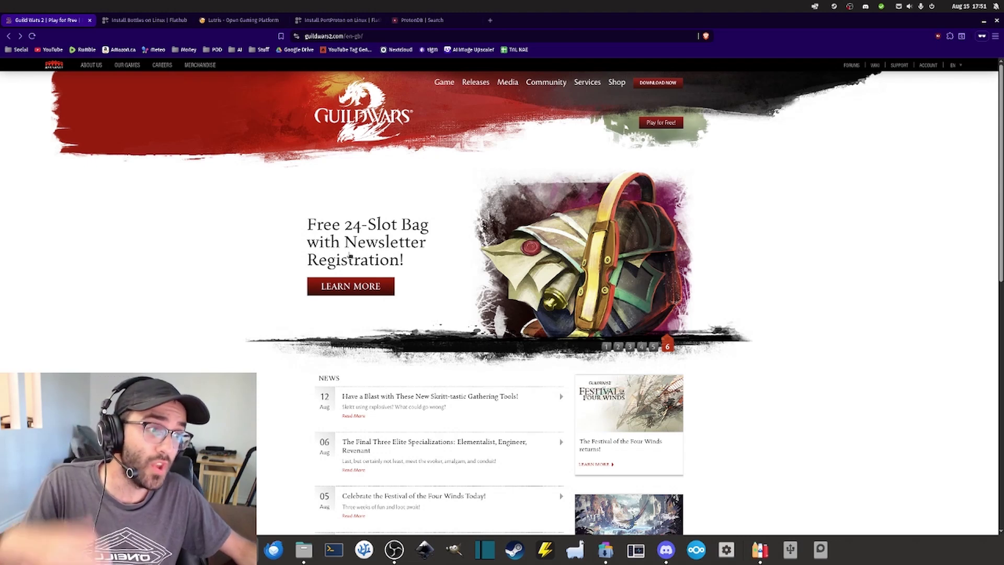
# Step: Compare the Flathub Bottles, Lutris and PortProton browser tabs
pyautogui.click(151, 20)
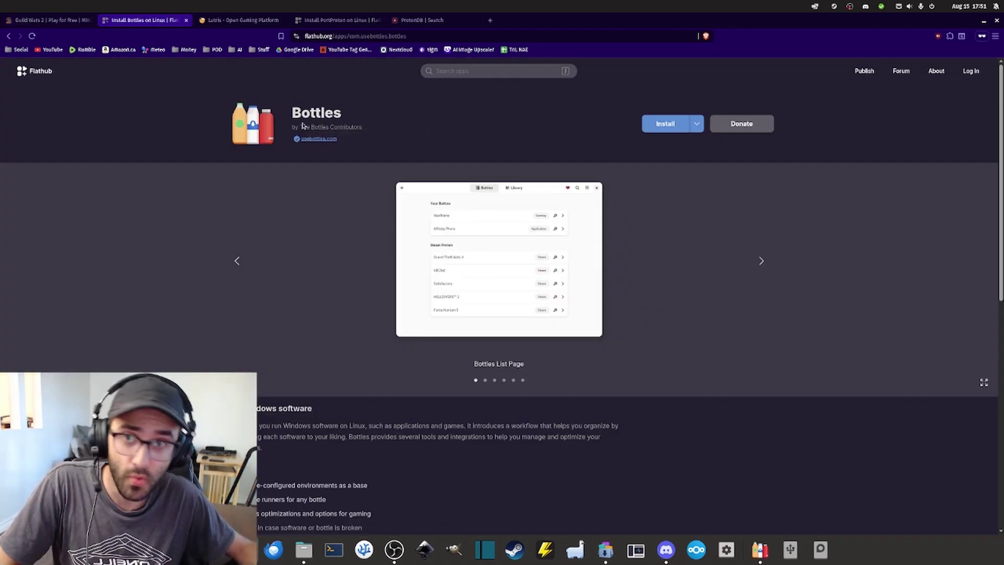
pyautogui.click(253, 21)
pyautogui.click(315, 21)
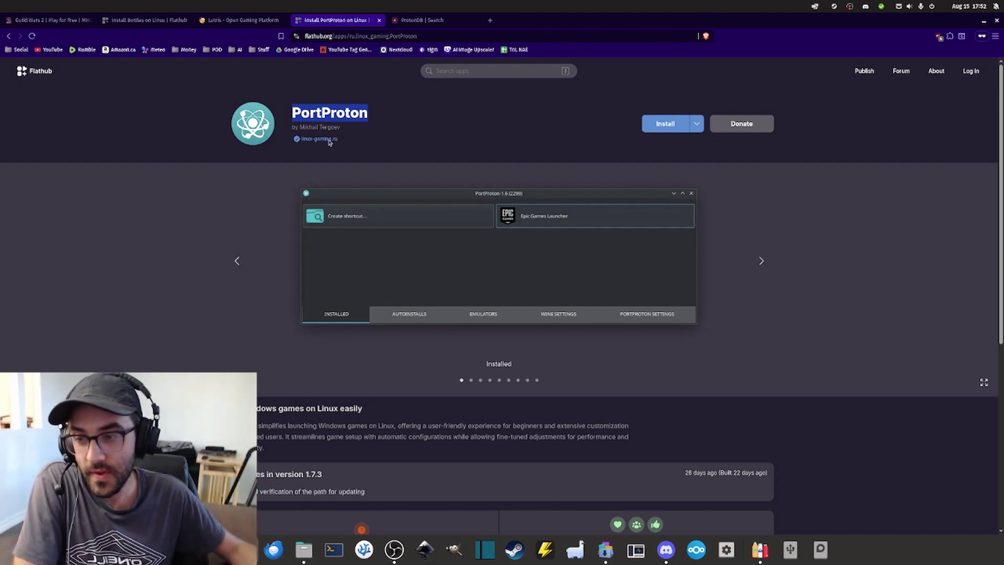
pyautogui.click(152, 20)
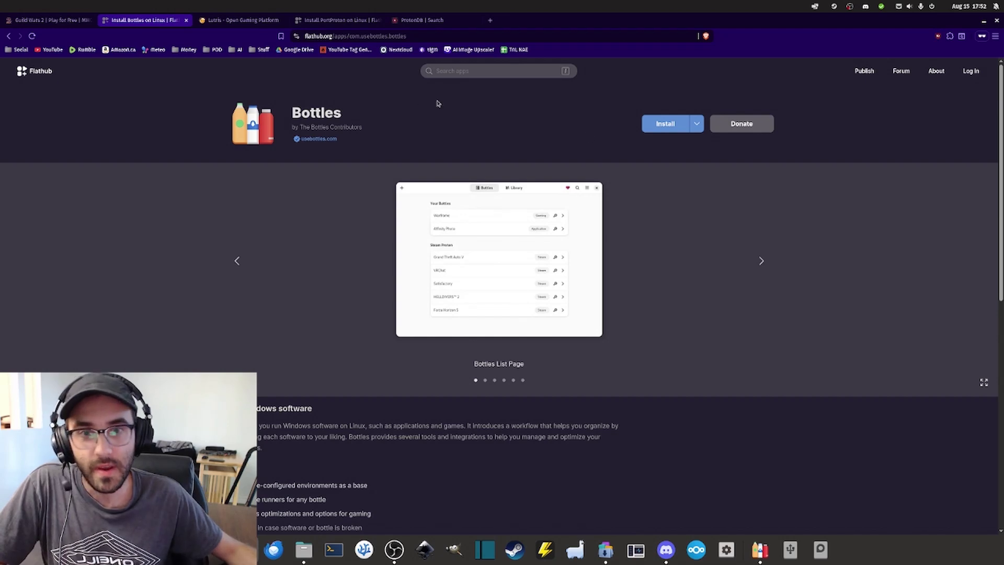
pyautogui.click(247, 21)
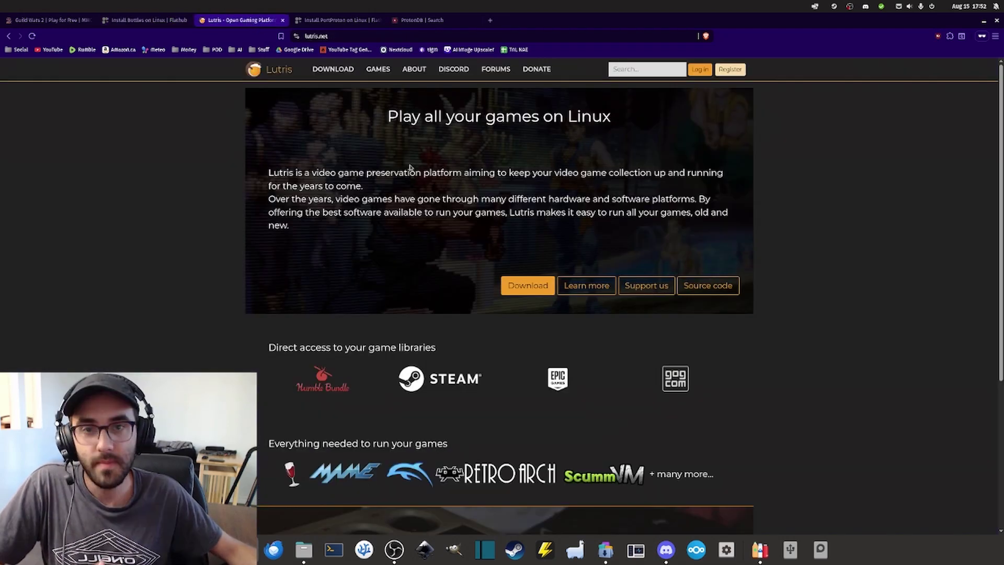
pyautogui.click(334, 21)
# Step: Return to the Flathub Bottles page and expand its full features list with Show More
pyautogui.click(144, 20)
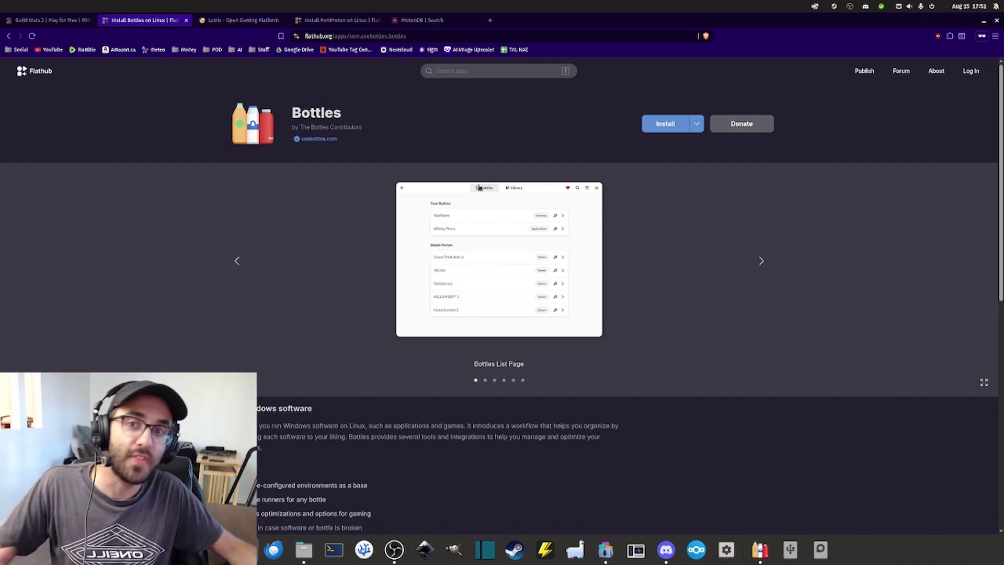
pyautogui.scroll(-5, 479, 187)
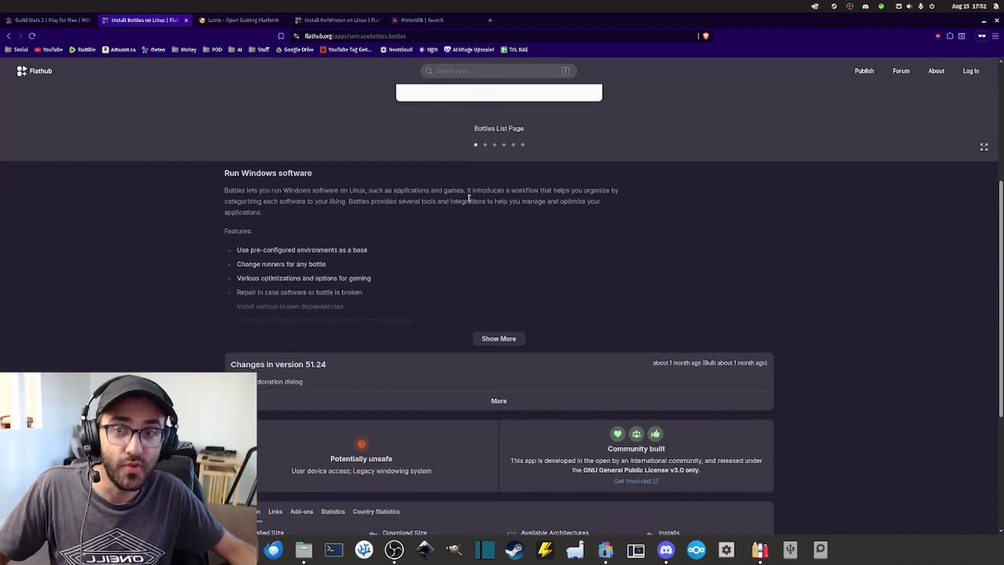
pyautogui.click(499, 338)
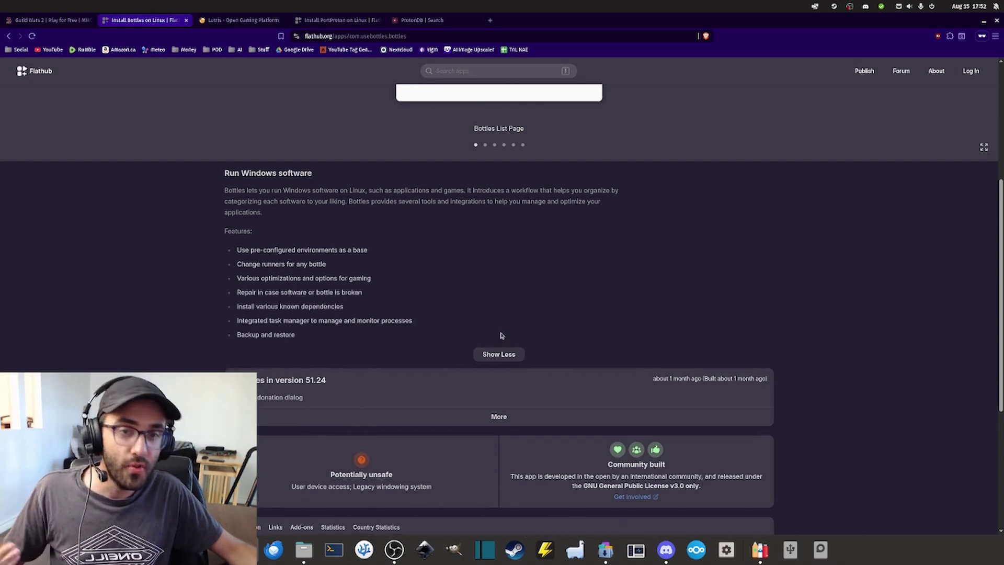
pyautogui.scroll(-2, 355, 285)
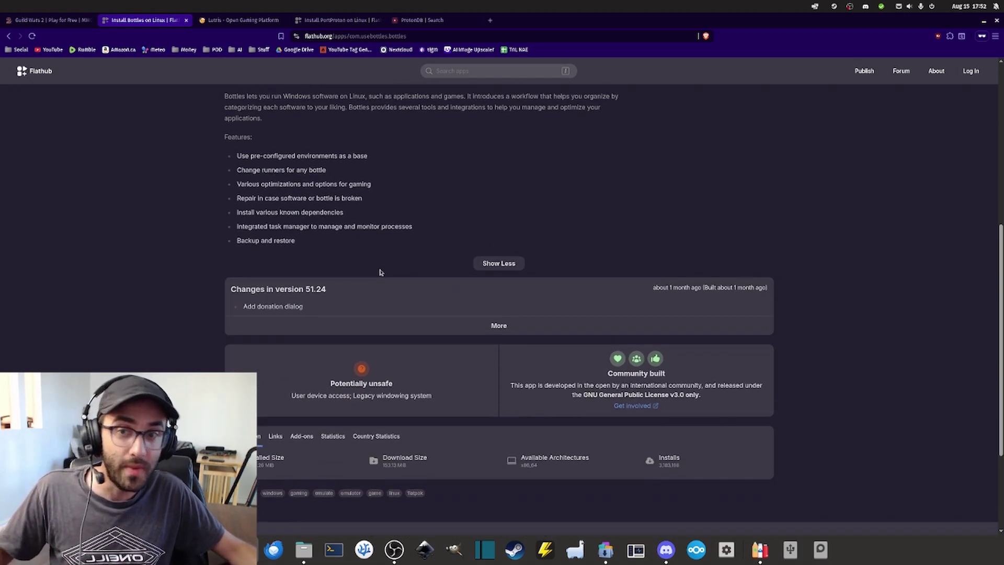
pyautogui.scroll(7, 448, 245)
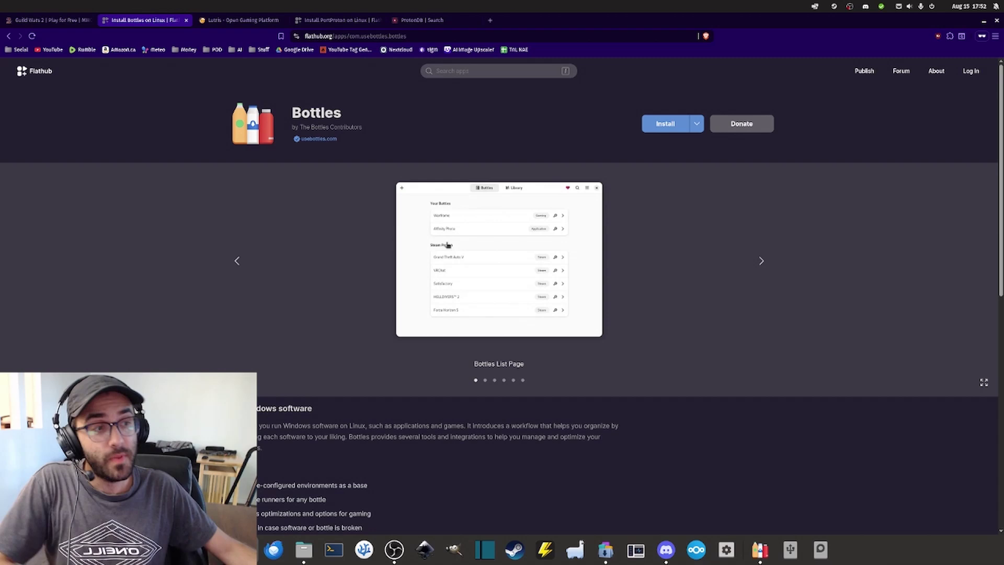